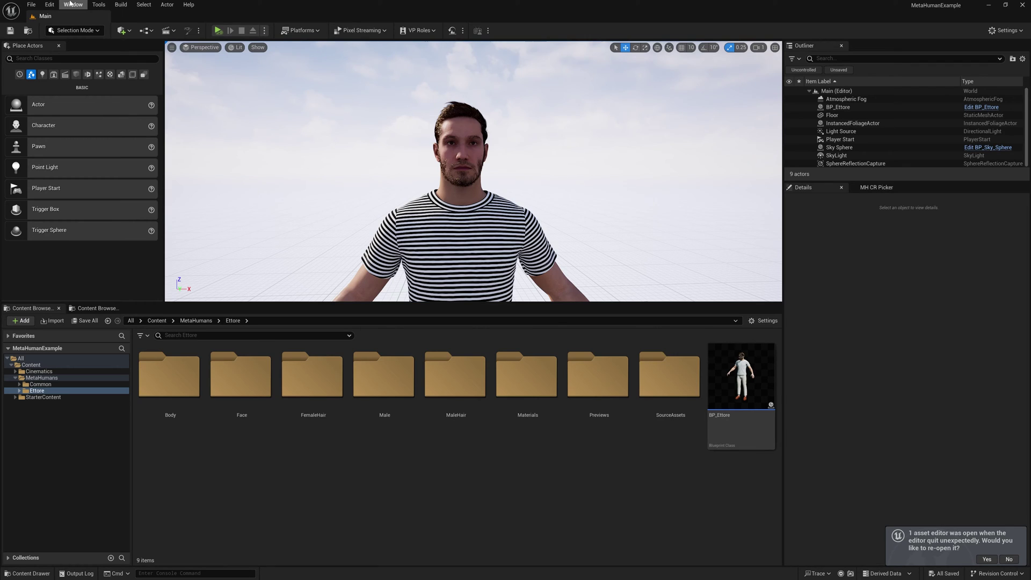
Search the project's plugins for "arkit" and "live link" to check that the required plugins are enabled.
click(49, 5)
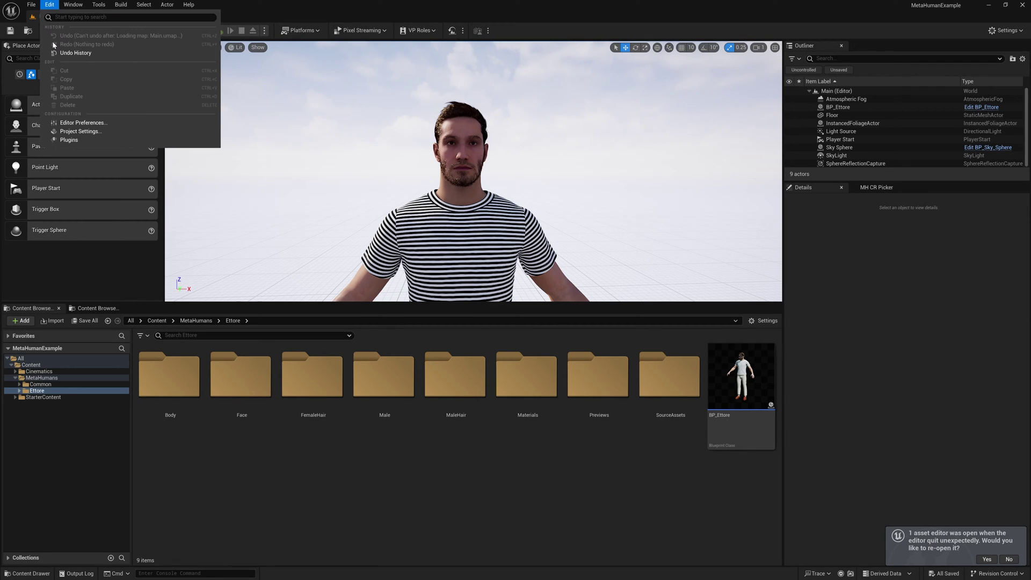
click(67, 141)
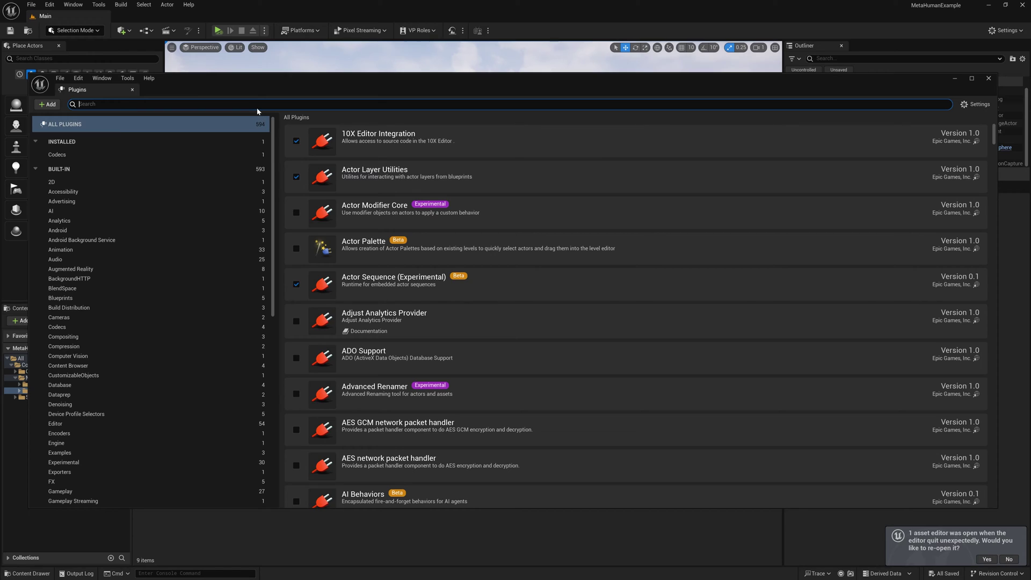
text(arkit)
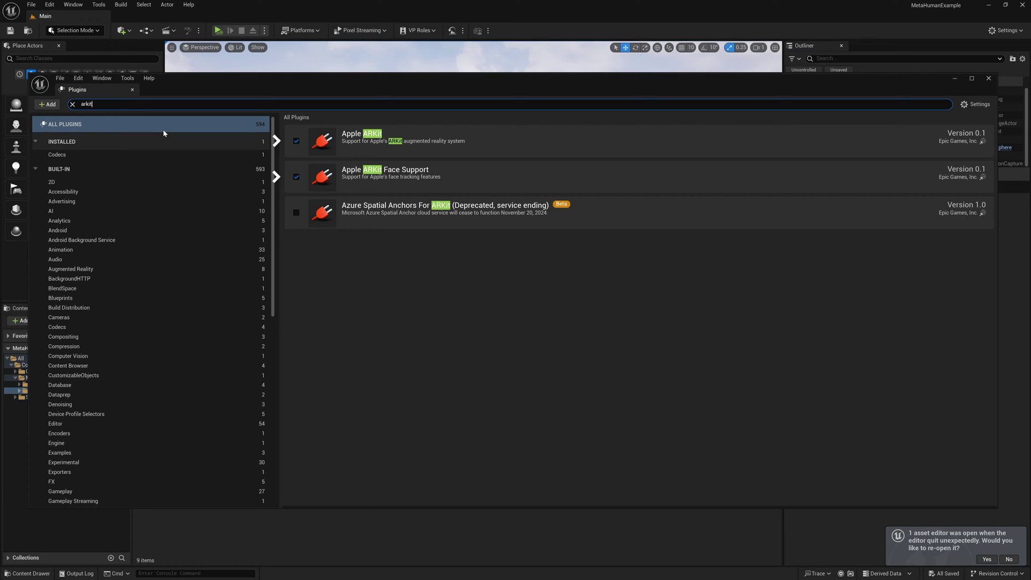
key(ctrl+a)
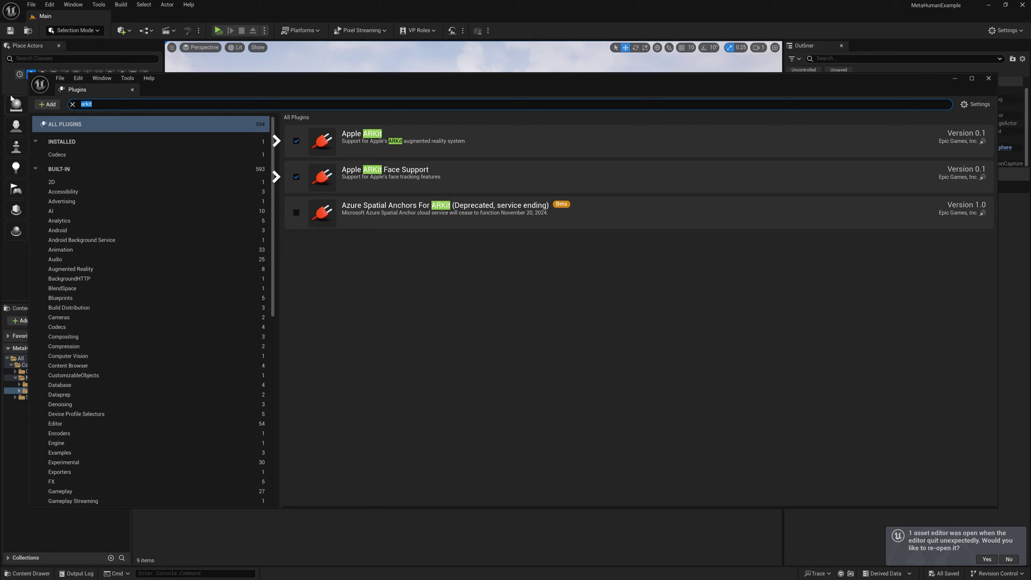
text(lic)
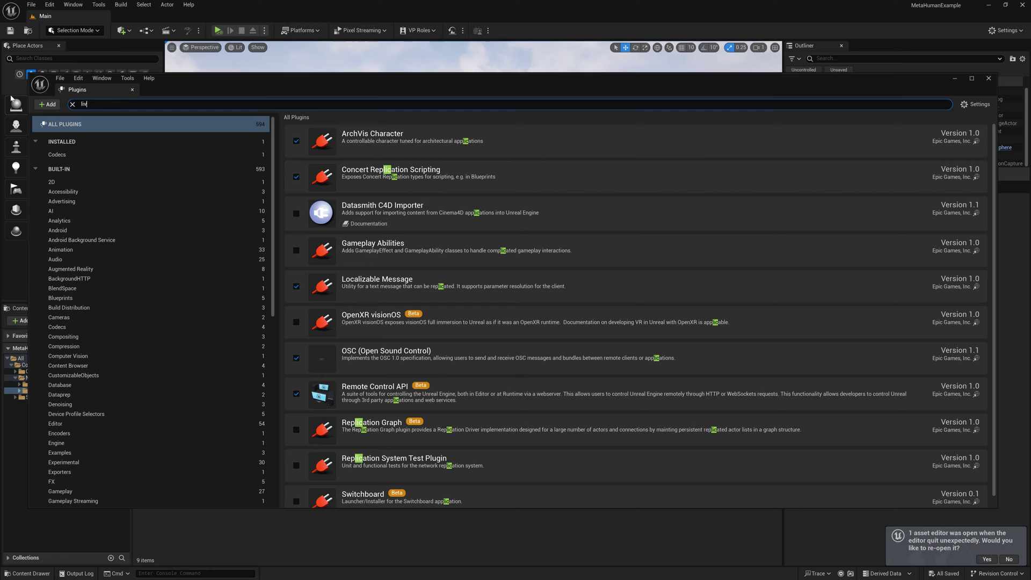
text(e link)
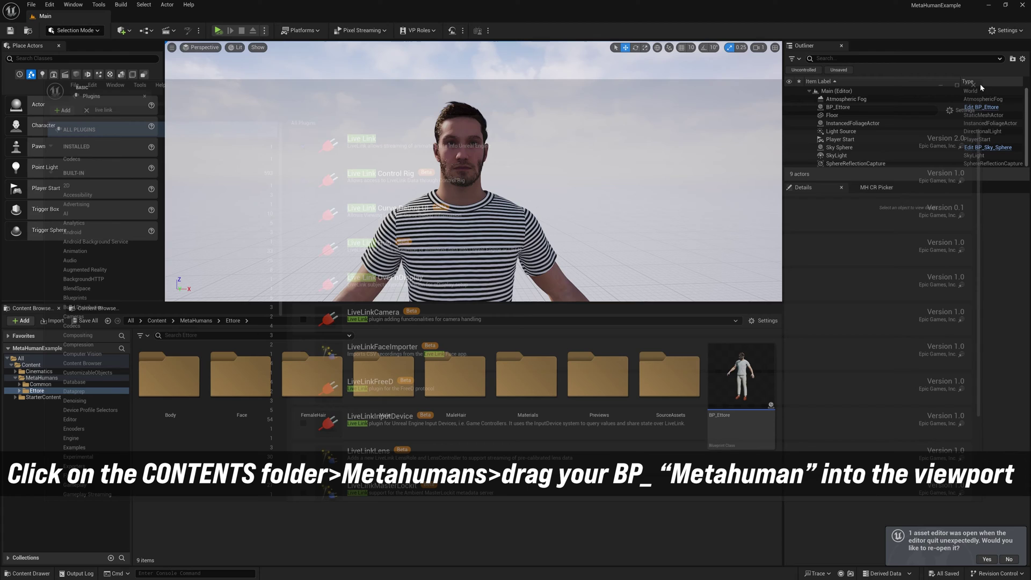
Open the project's Rendering settings and check the Frame Buffer Pixel Format among the advanced options.
click(49, 4)
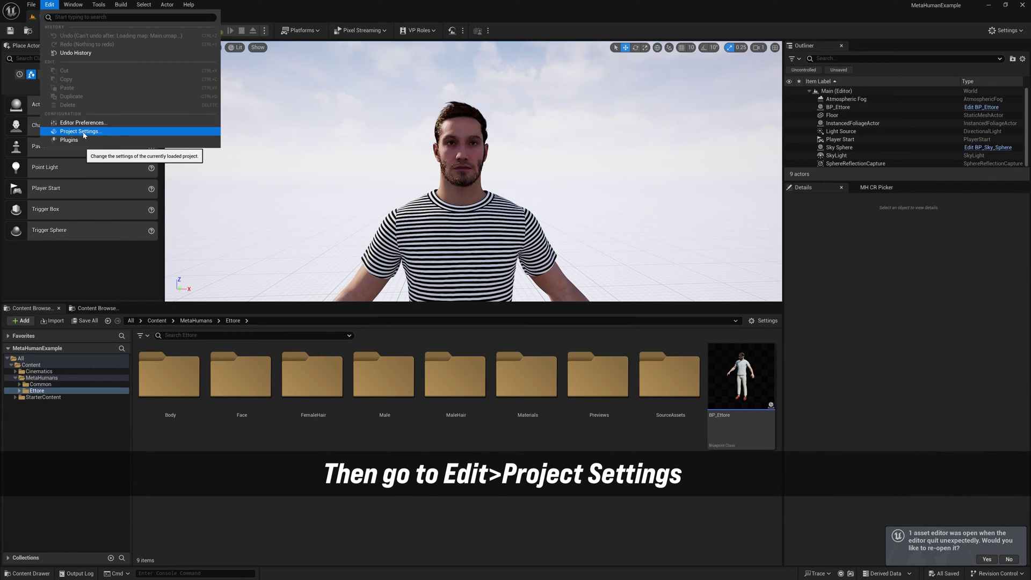
click(81, 131)
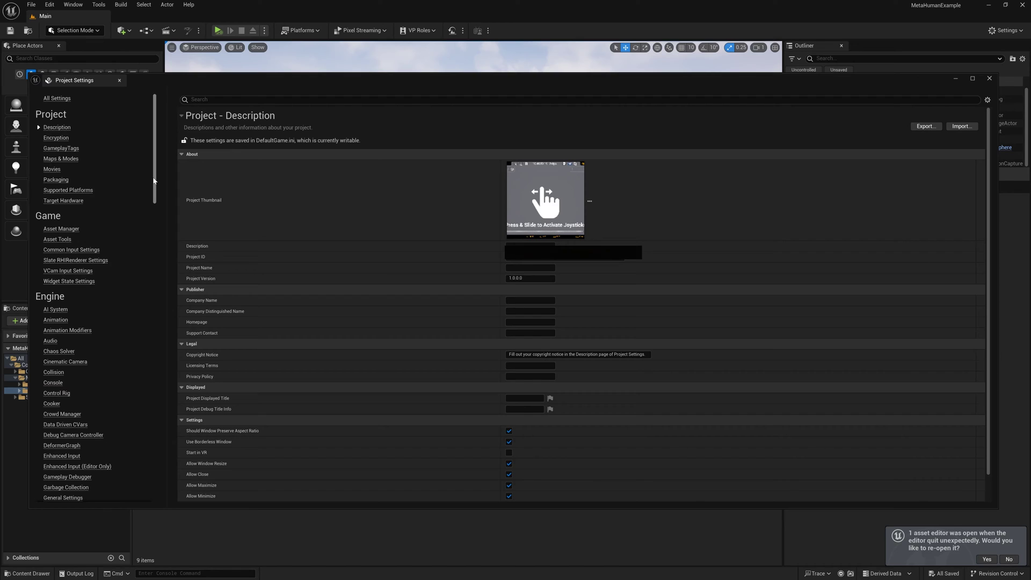
drag(154, 181, 158, 237)
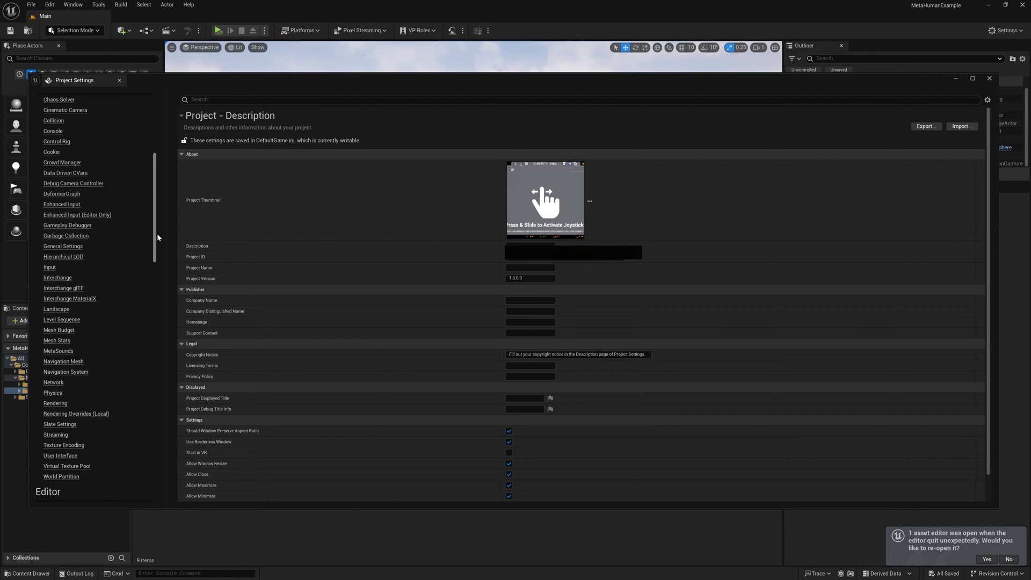
click(55, 403)
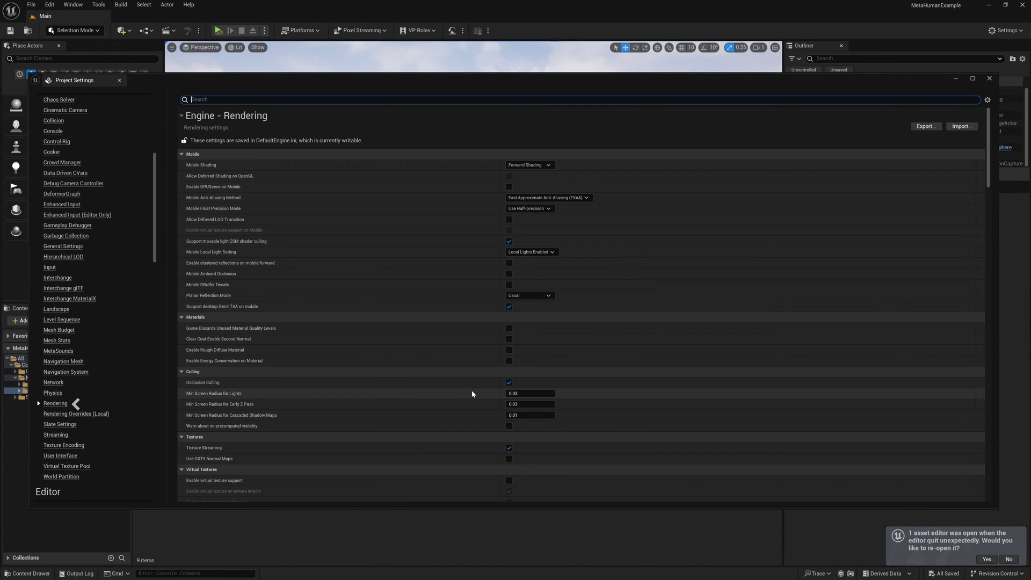
drag(986, 187, 975, 392)
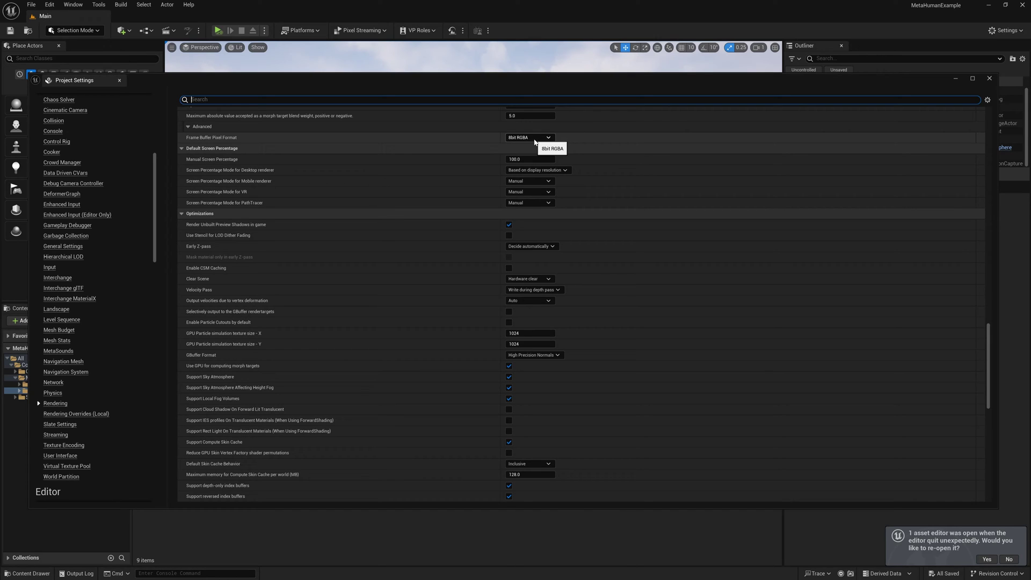
Open the project's UDP Messaging settings and copy the computer's IPv4 address line from ipconfig in Command Prompt.
drag(154, 198, 172, 440)
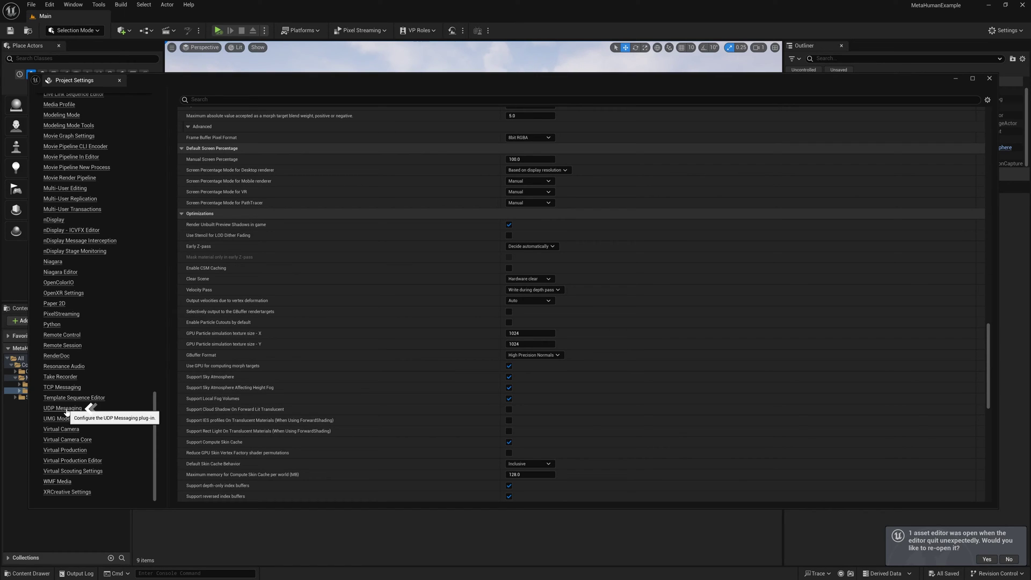
click(65, 409)
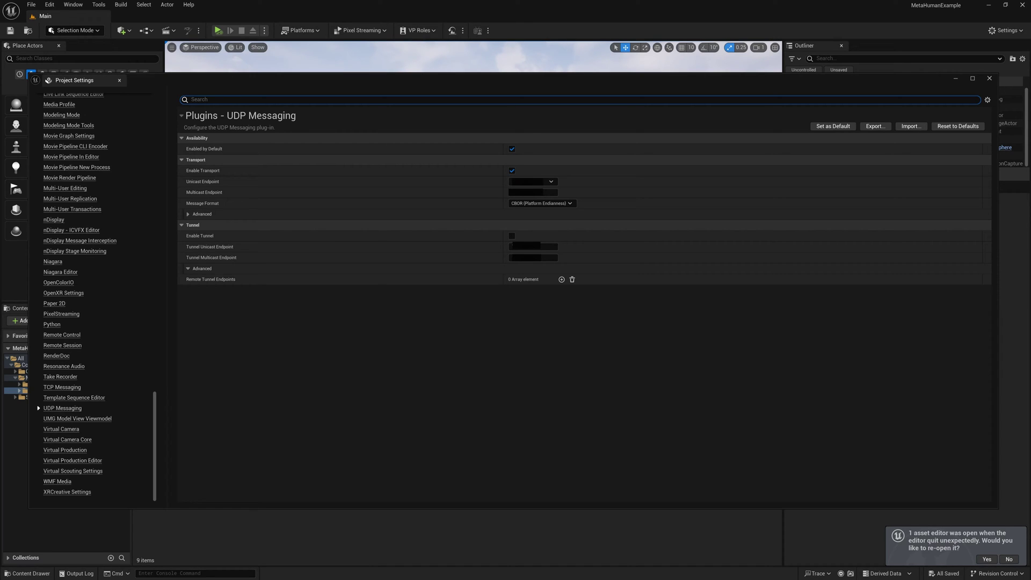
drag(0, 177, 579, 139)
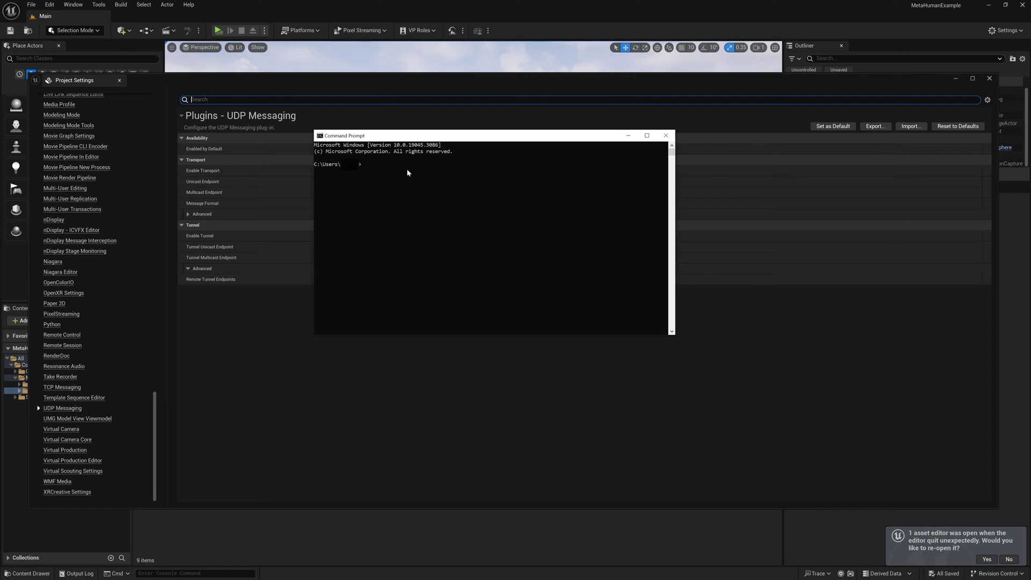
text(ipconfig)
key(Return)
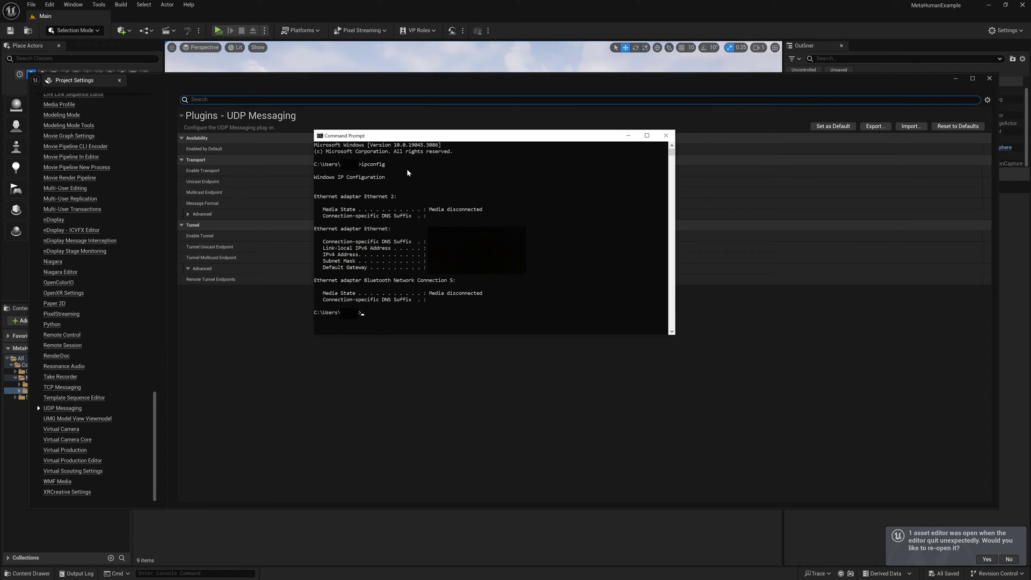
drag(427, 254, 316, 258)
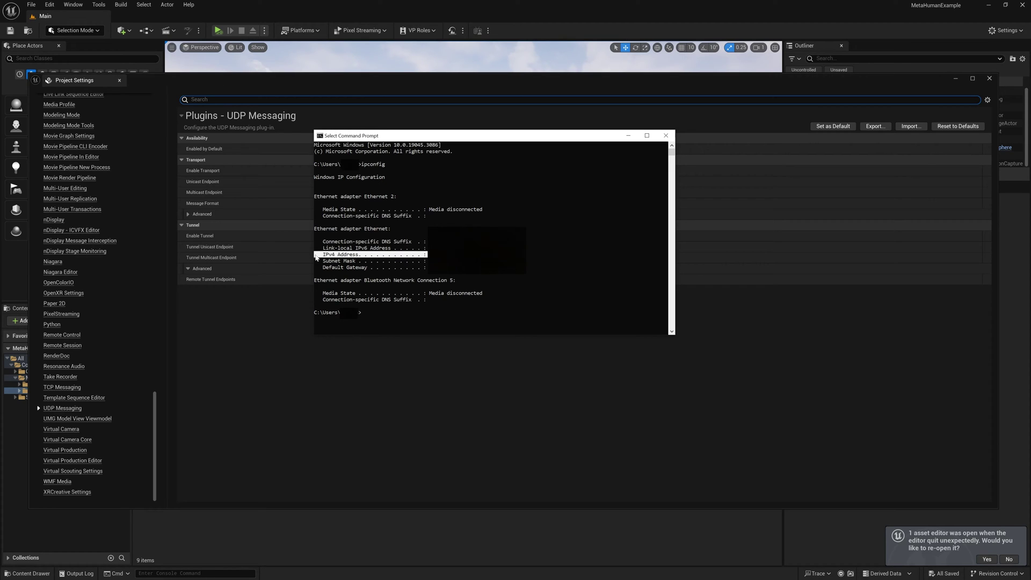
key(ctrl+c)
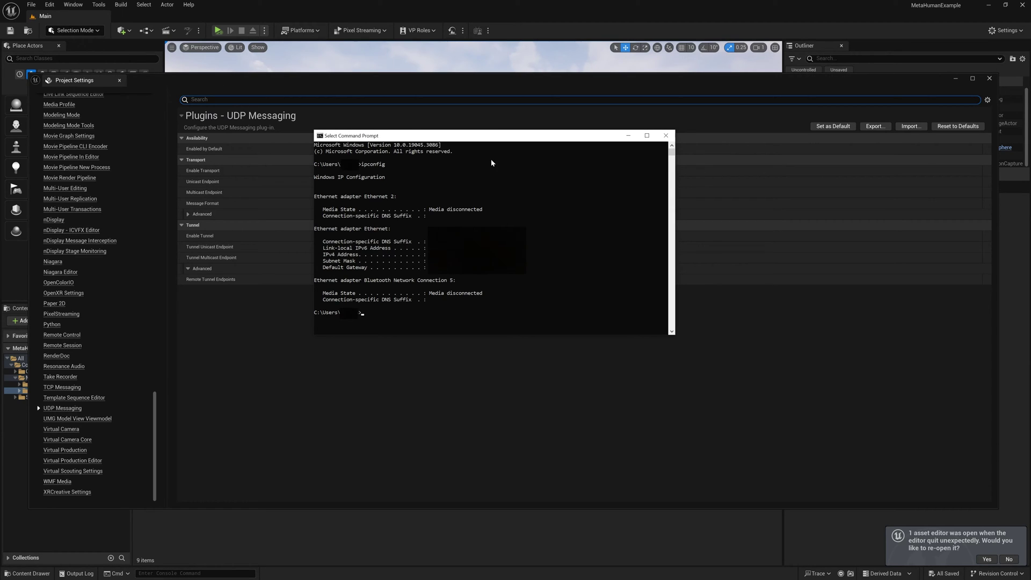
drag(506, 137, 7, 131)
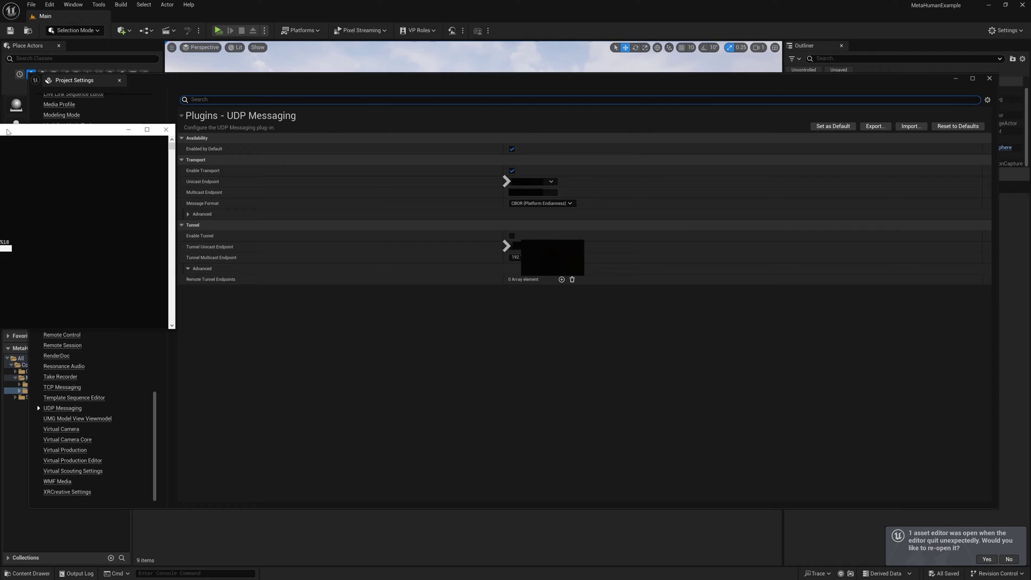
click(143, 194)
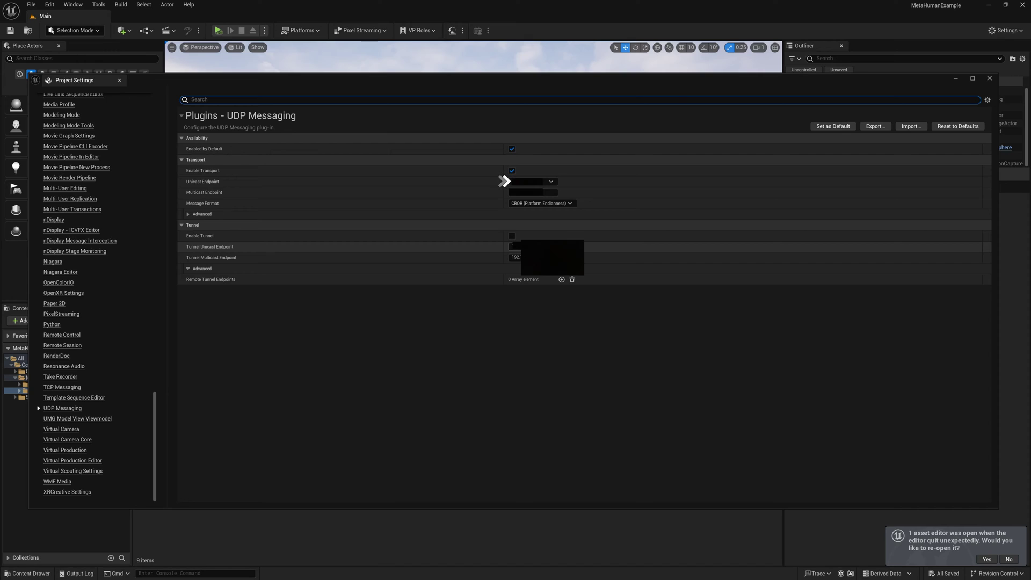
Enter the phone's IP address as the Tunnel Multicast Endpoint and close Project Settings.
mouse_move(199, 250)
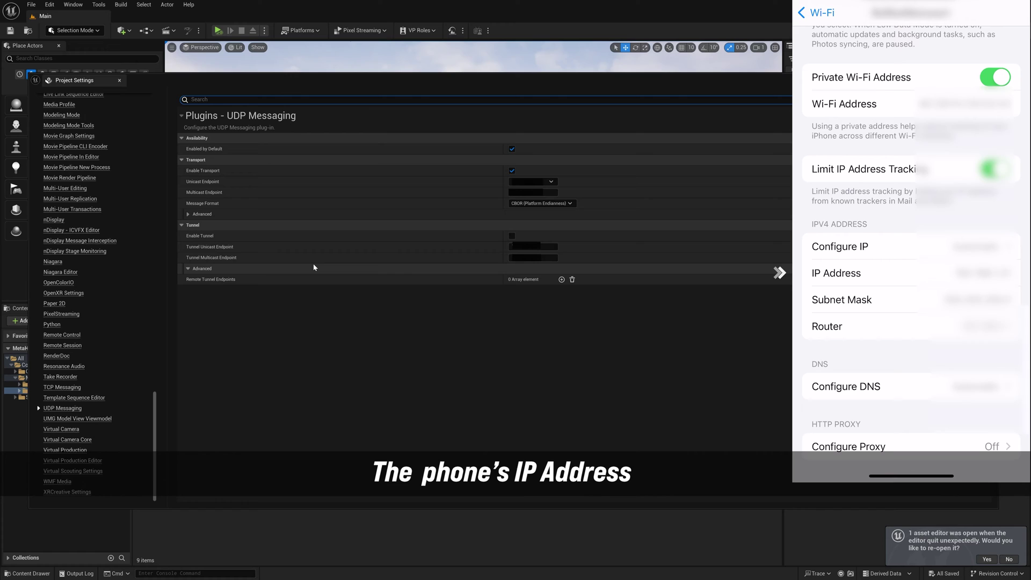
click(507, 257)
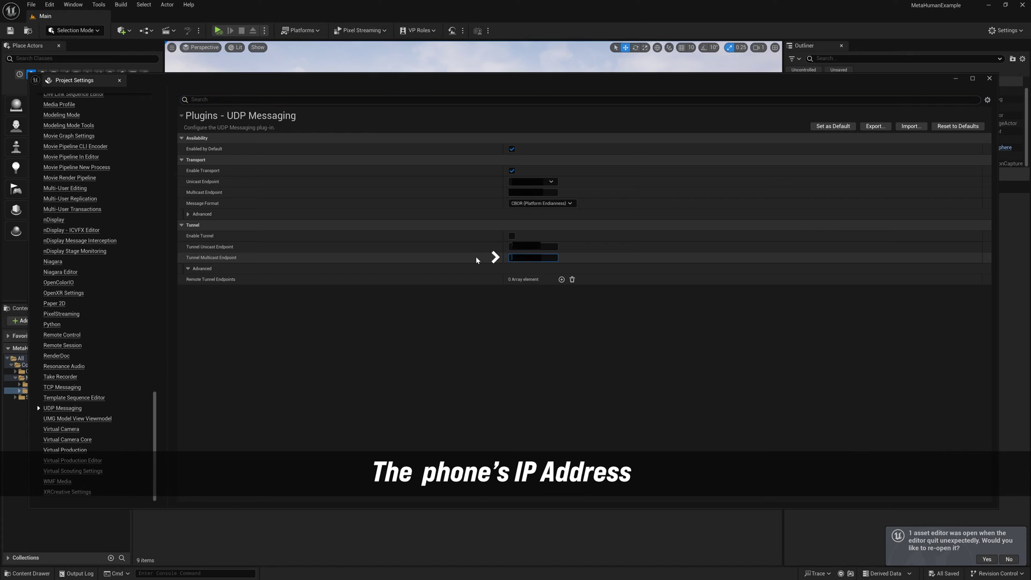
key(Return)
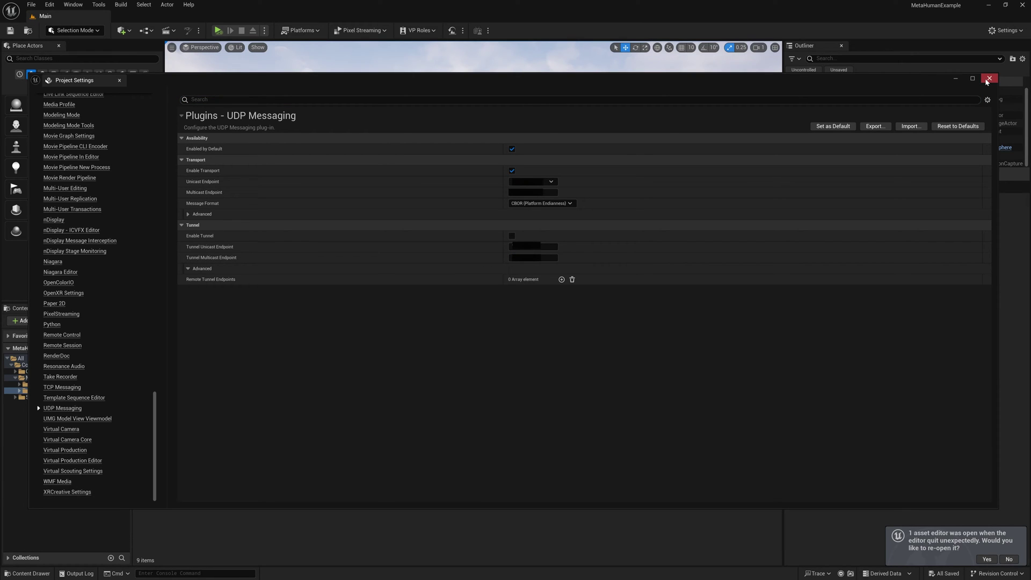
click(989, 79)
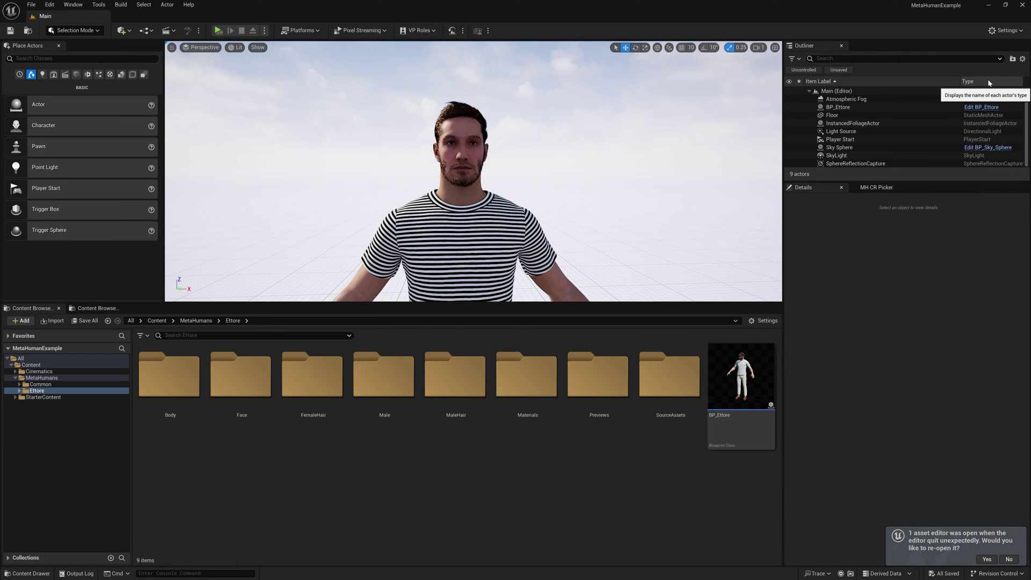
Open the Live Link window and add an Apple ARKit source on port 11111.
click(73, 5)
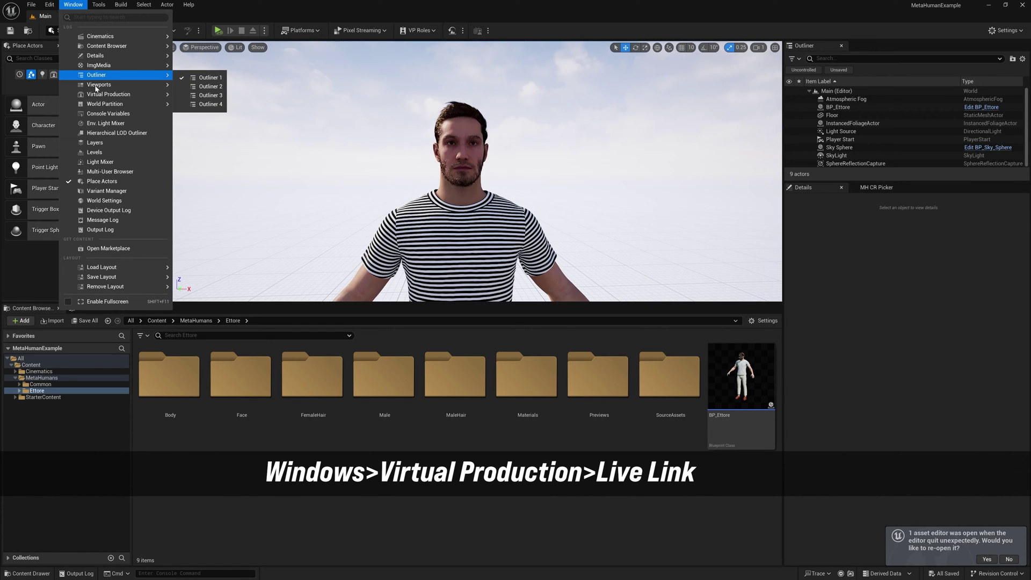
mouse_move(108, 97)
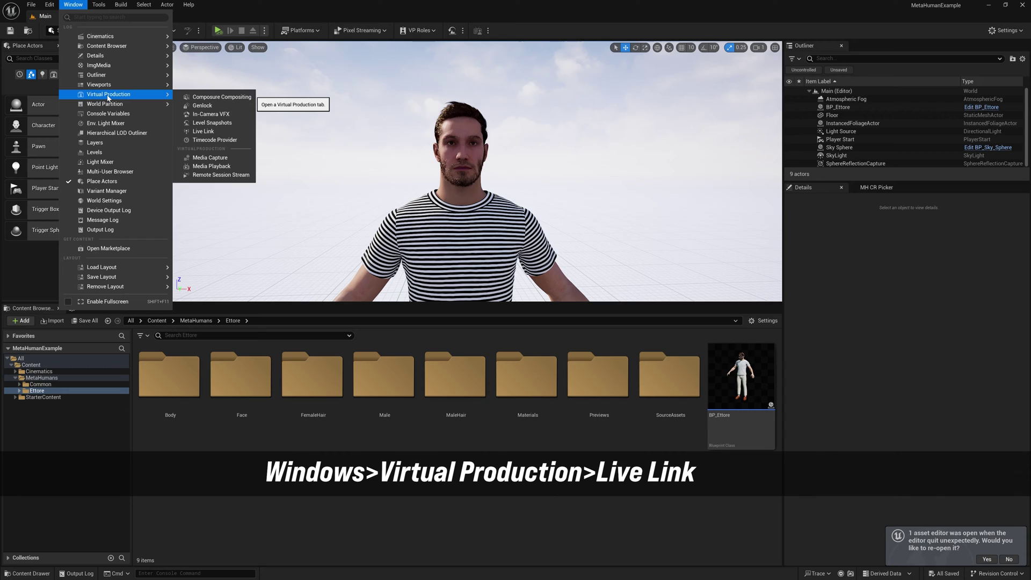
click(203, 131)
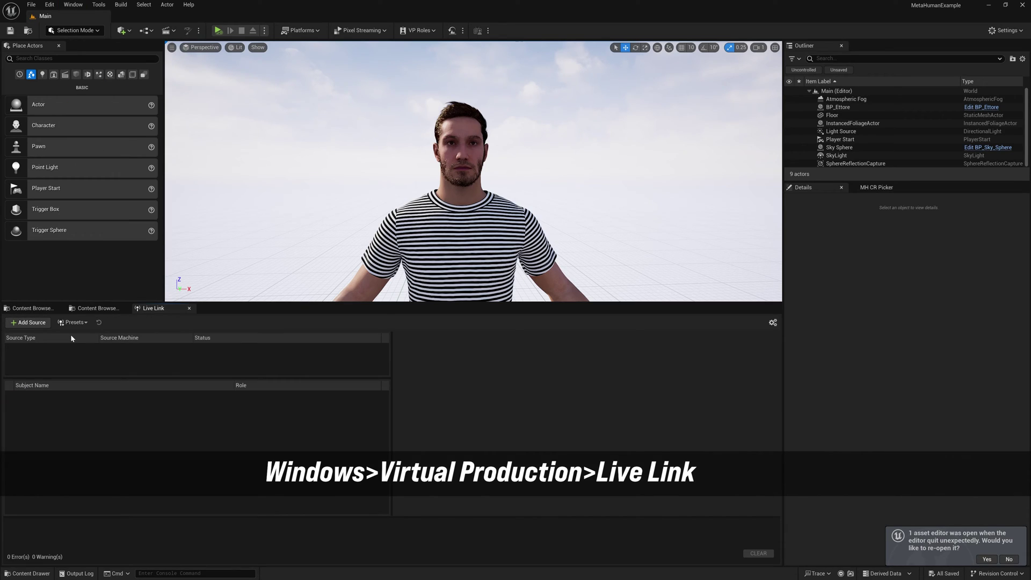
click(32, 323)
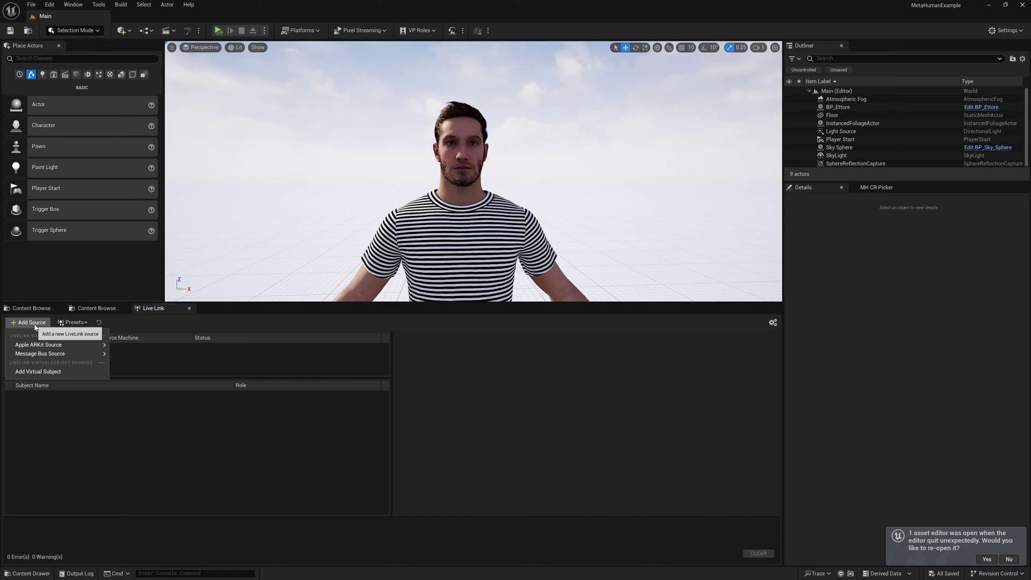
mouse_move(46, 348)
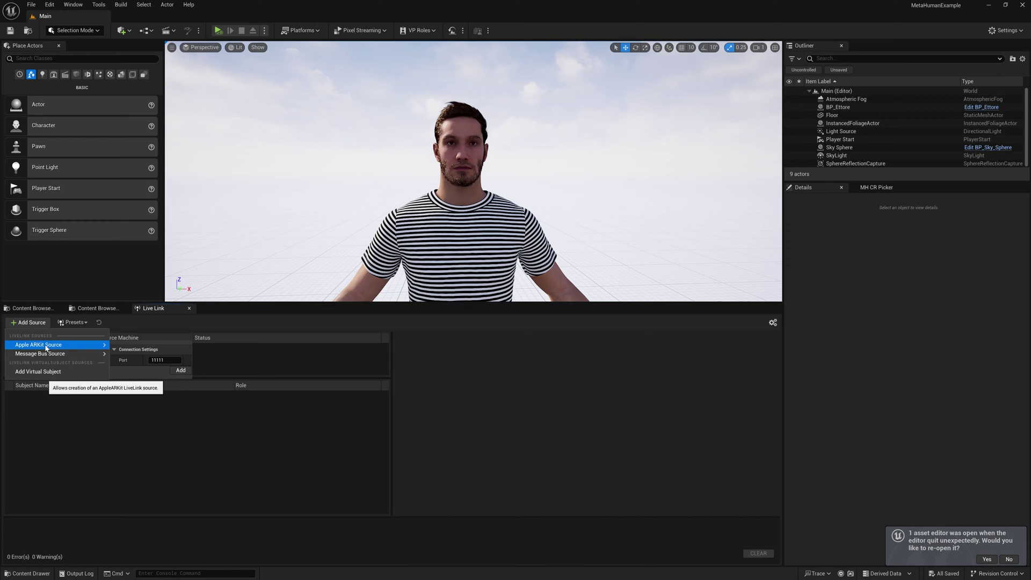
click(179, 370)
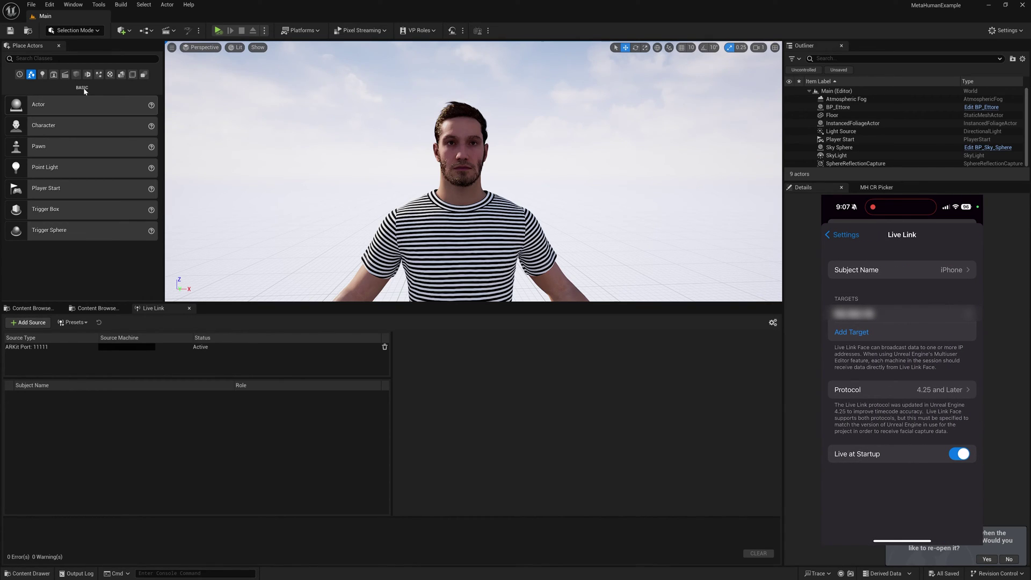
Reopen the project's UDP Messaging settings to check the endpoint addresses.
click(51, 5)
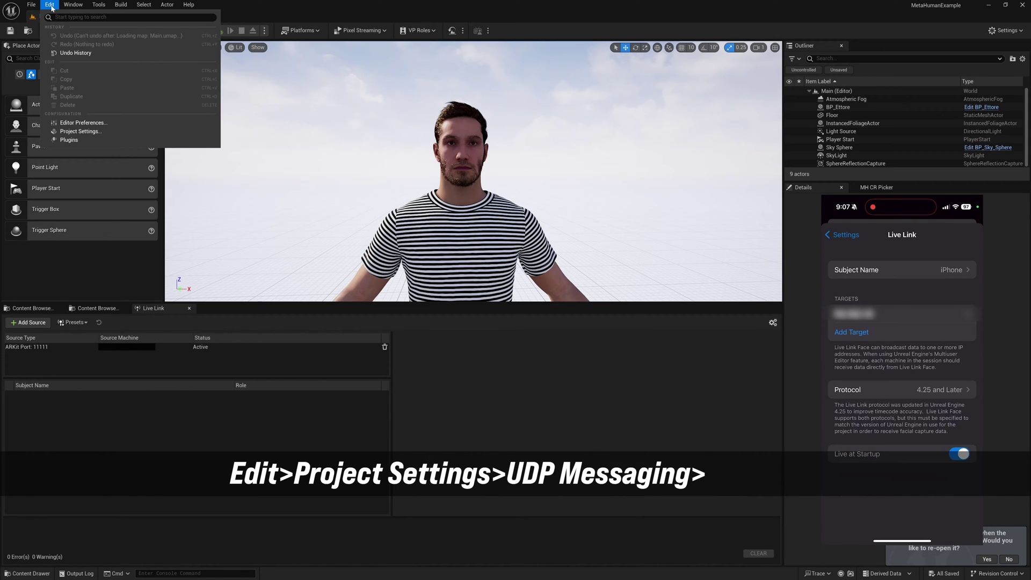
click(80, 131)
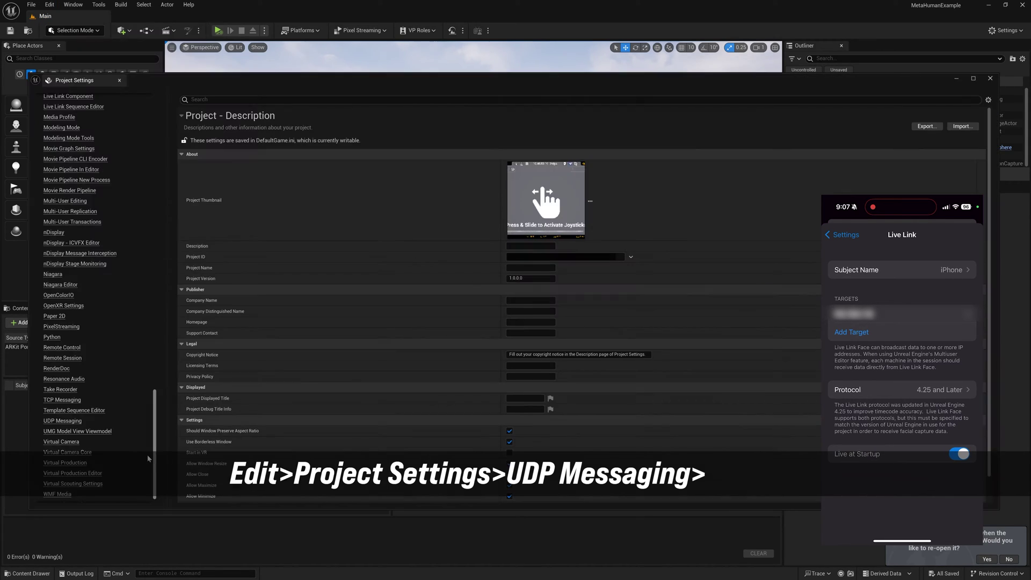
click(63, 409)
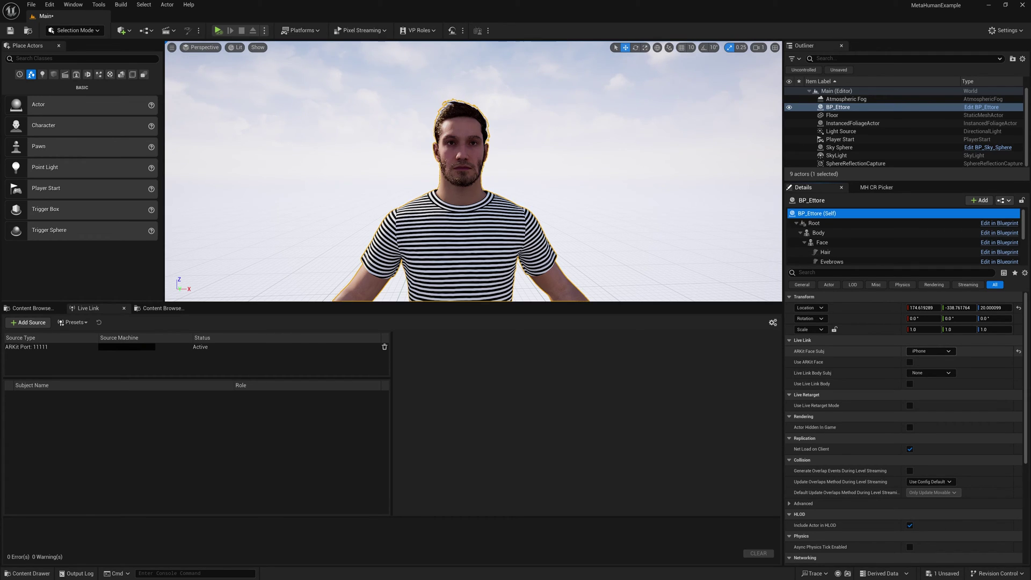
Set BP_Ettore's ARKit Face Subj to iPhone with Use ARKit Face enabled, and select the ARKit source in Live Link.
click(950, 353)
click(950, 353)
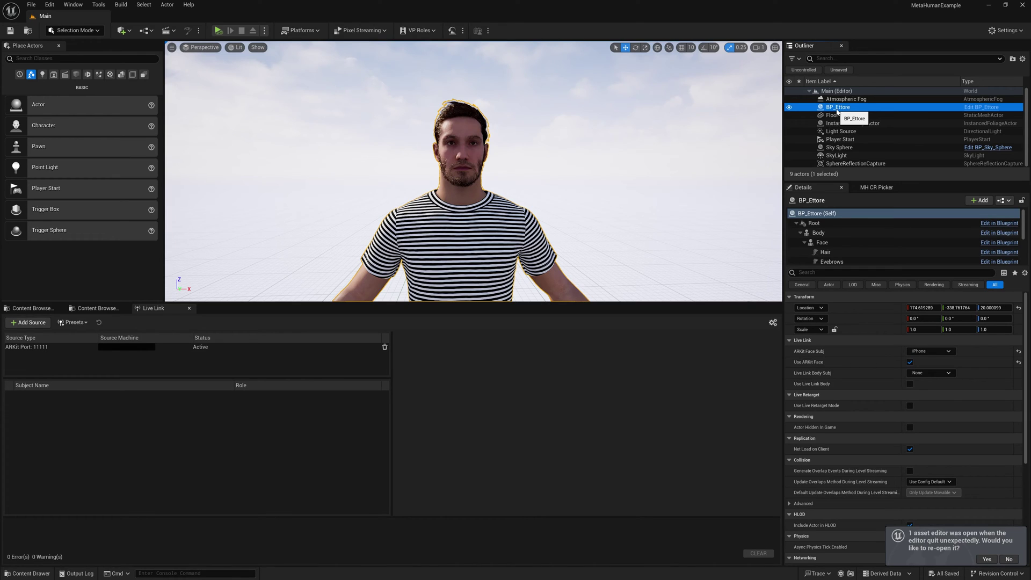
click(924, 344)
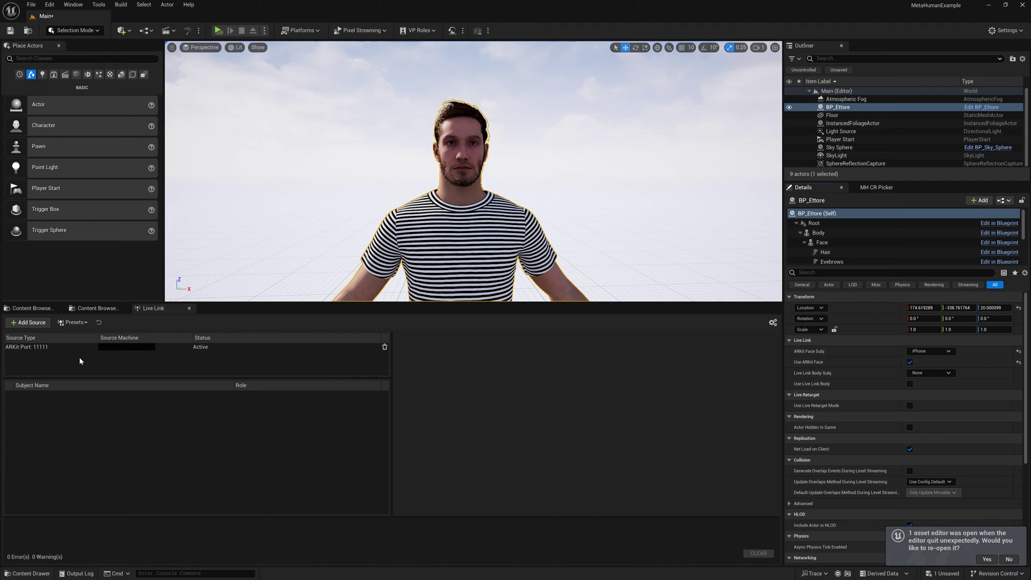
click(33, 349)
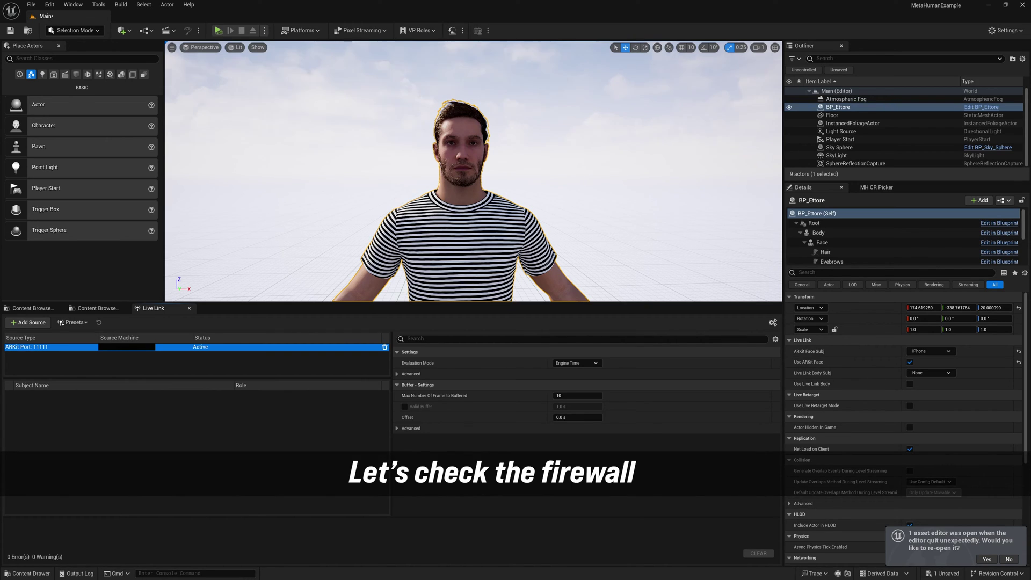
Open Windows Defender Firewall and start a new inbound rule of the Port type.
key(super)
text(windo)
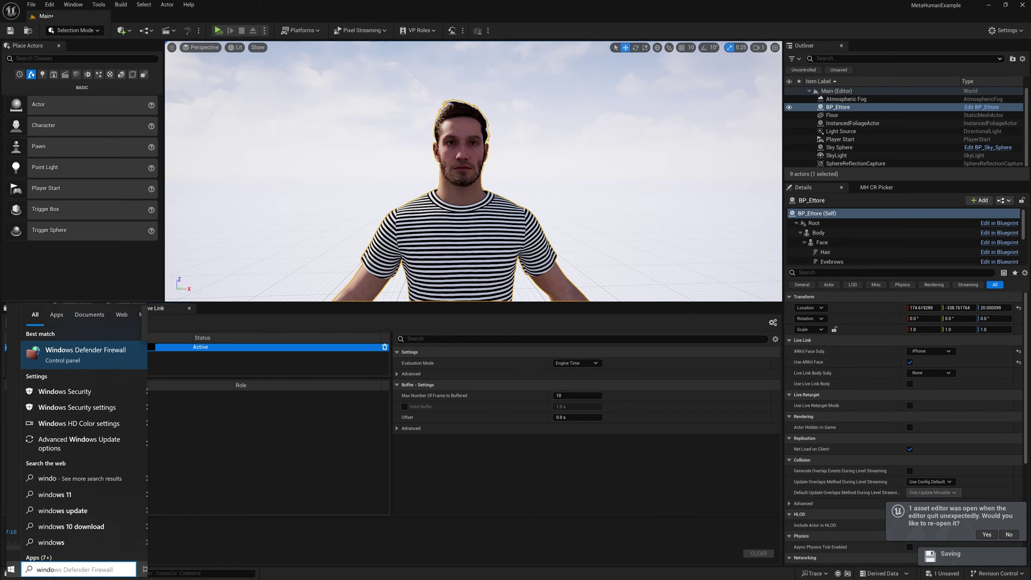
key(Return)
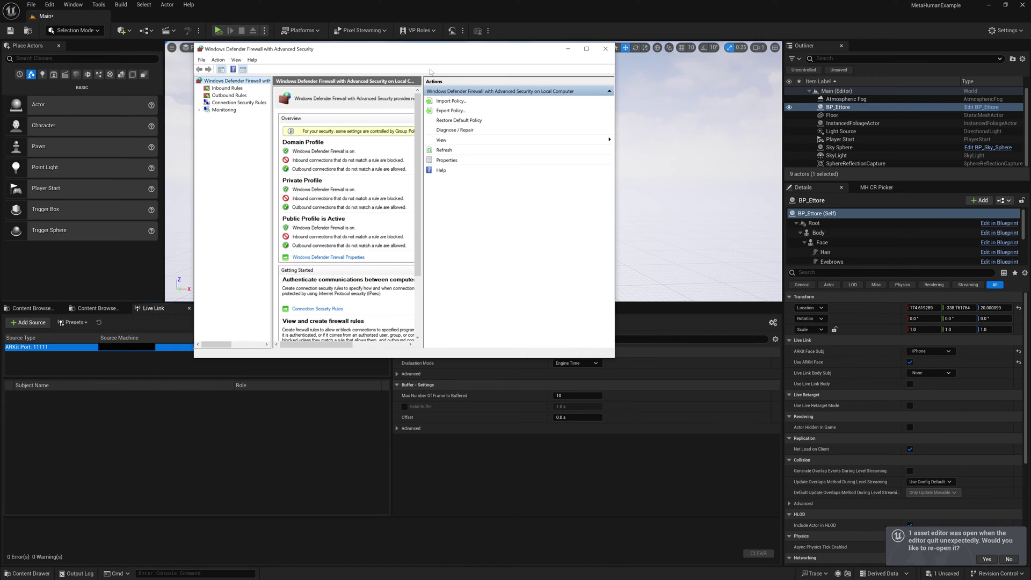
click(97, 100)
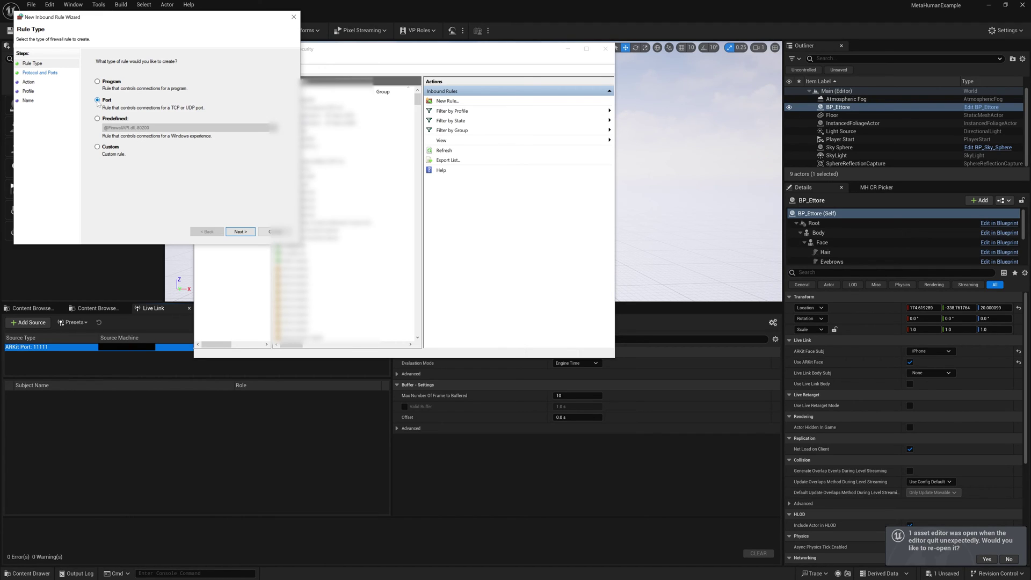
key(Return)
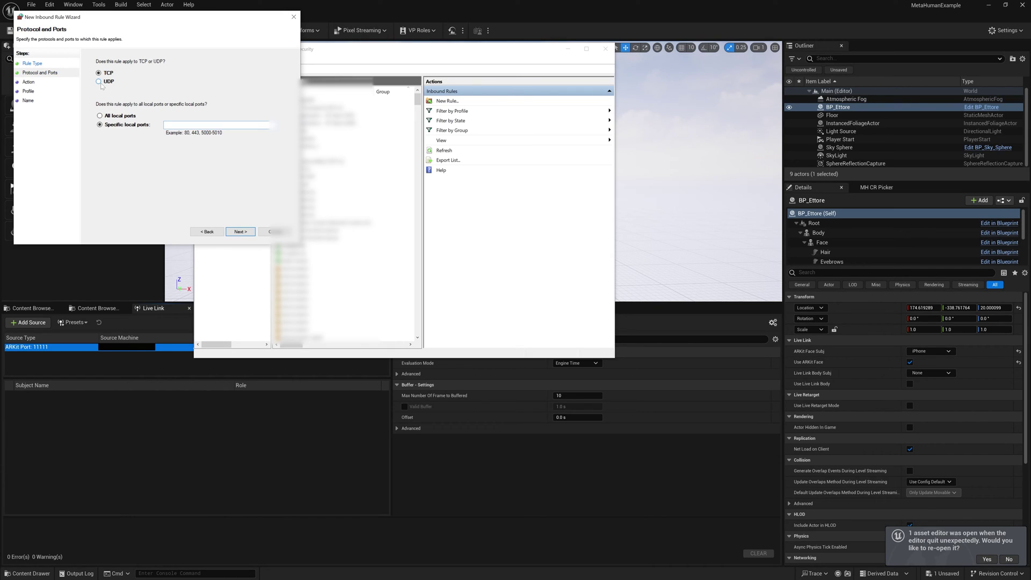
Apply the rule to UDP and paste the list of specific local ports, including 443, 3478, 3479, 5060, 5062, 5222 and 6250.
click(100, 82)
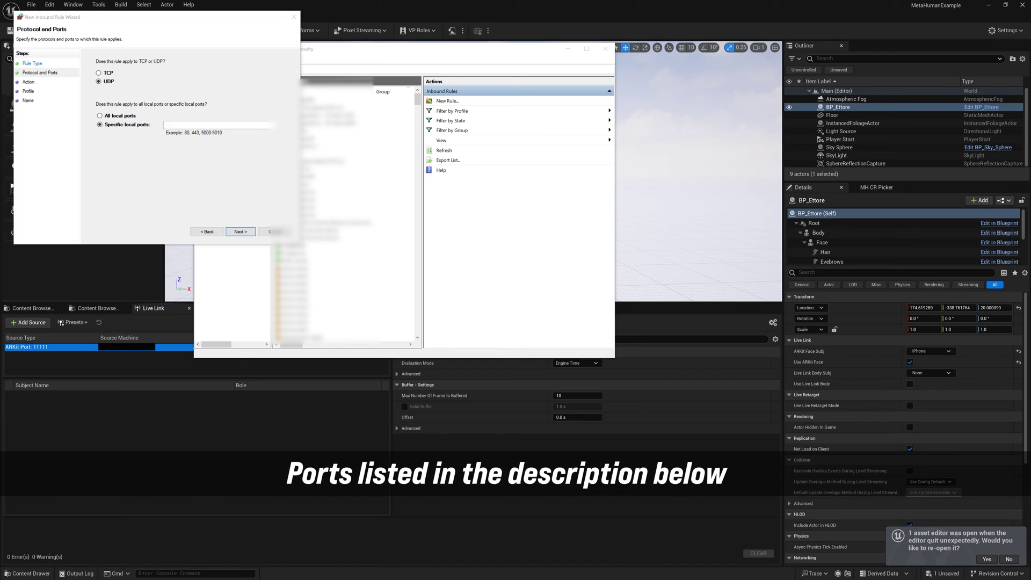
click(263, 125)
key(ctrl+v)
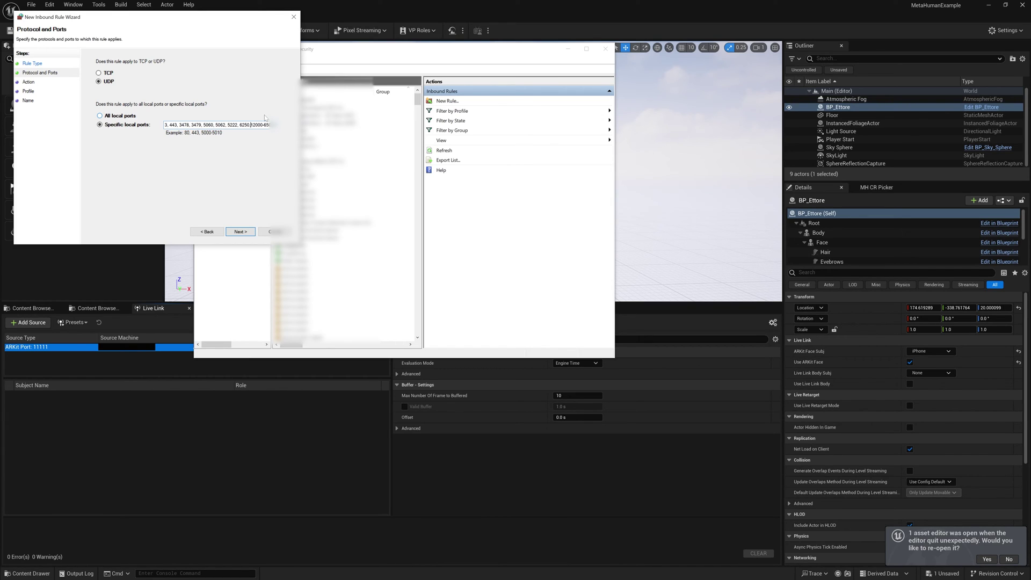
Allow the connection on the Domain, Private and Public profiles, and open the Epic Games Launcher inbound rule.
key(Return)
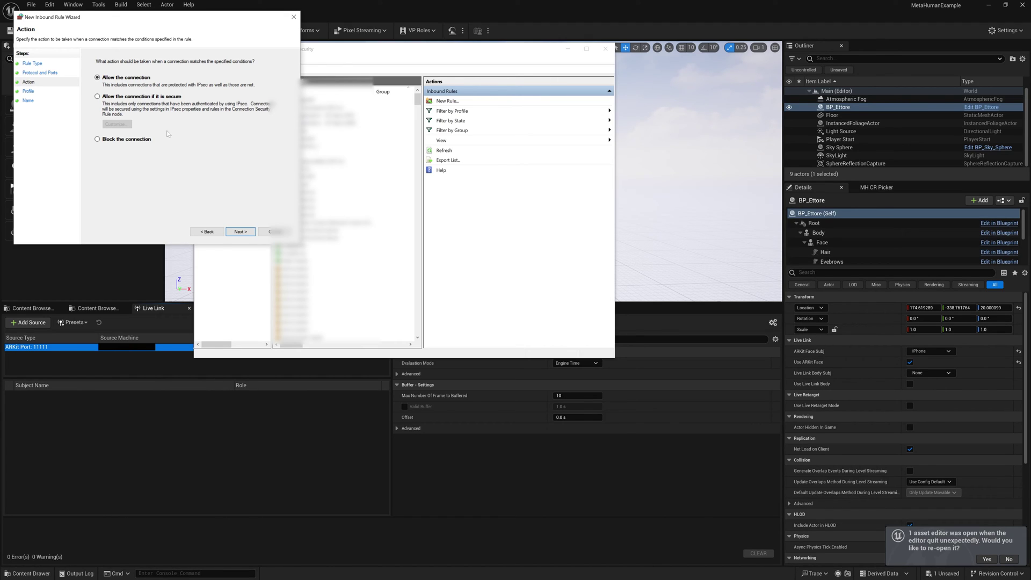
key(Return)
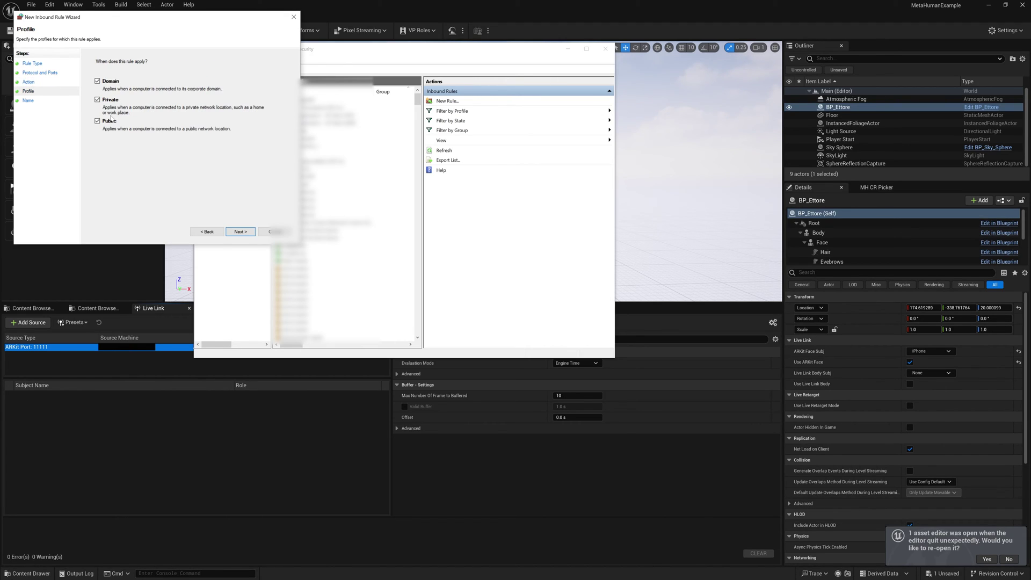
key(Return)
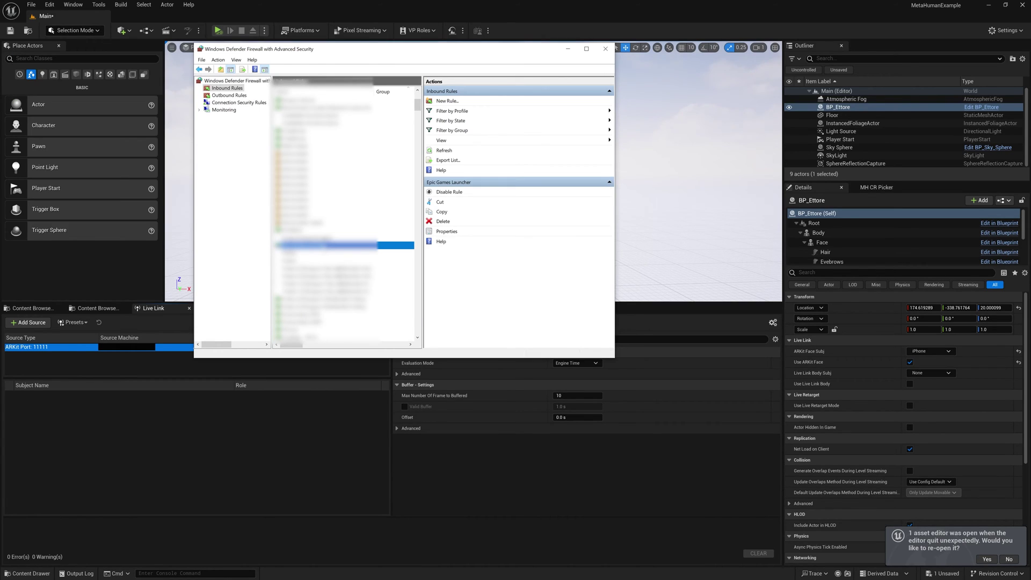
double_click(323, 246)
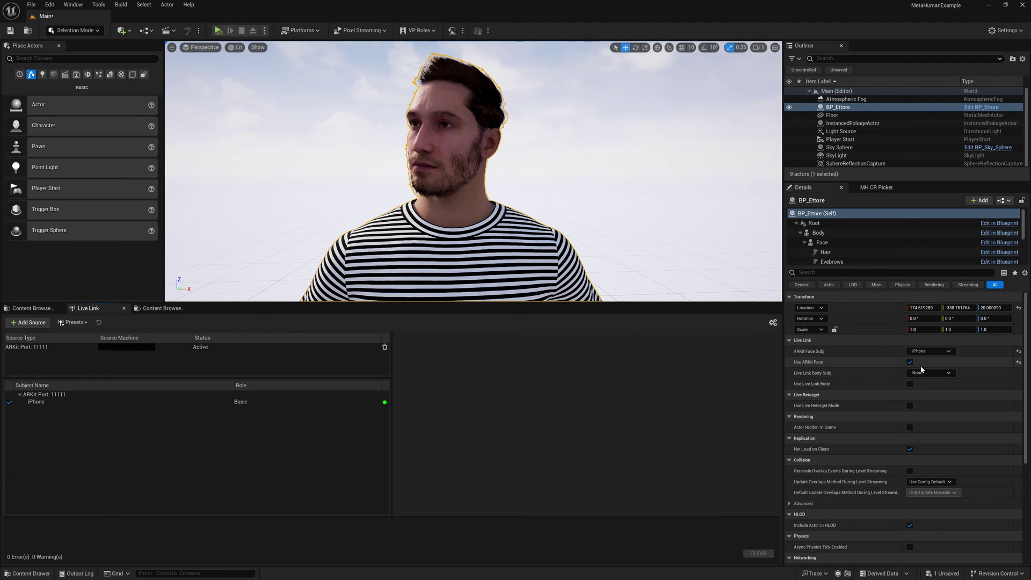
Check the available subjects for BP_Ettore's ARKit Face Subj.
click(929, 351)
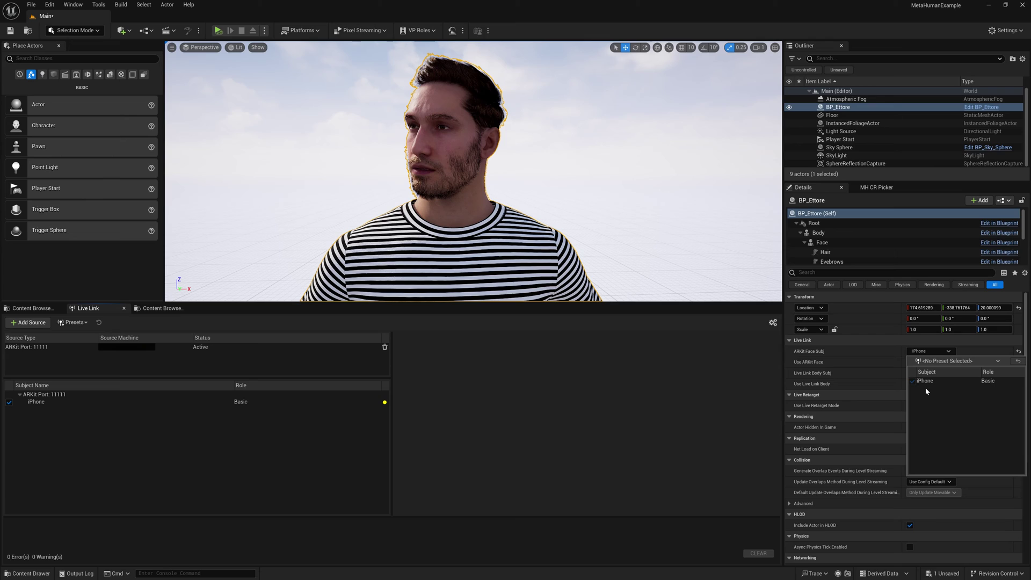
click(912, 363)
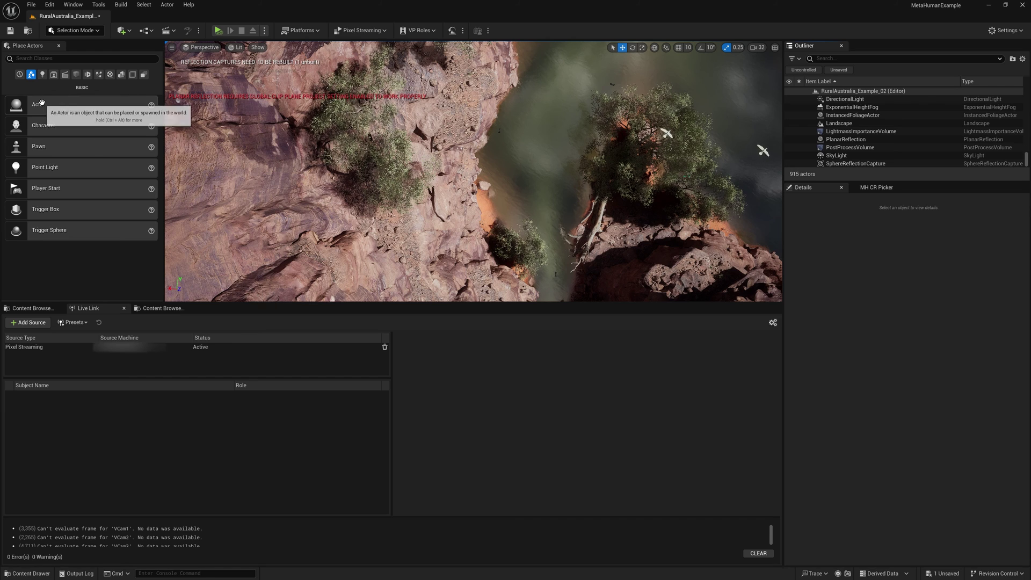
Search the project's plugins for virtual camera, live link and pixel streaming to check which are enabled, and close the plugin browser.
click(50, 5)
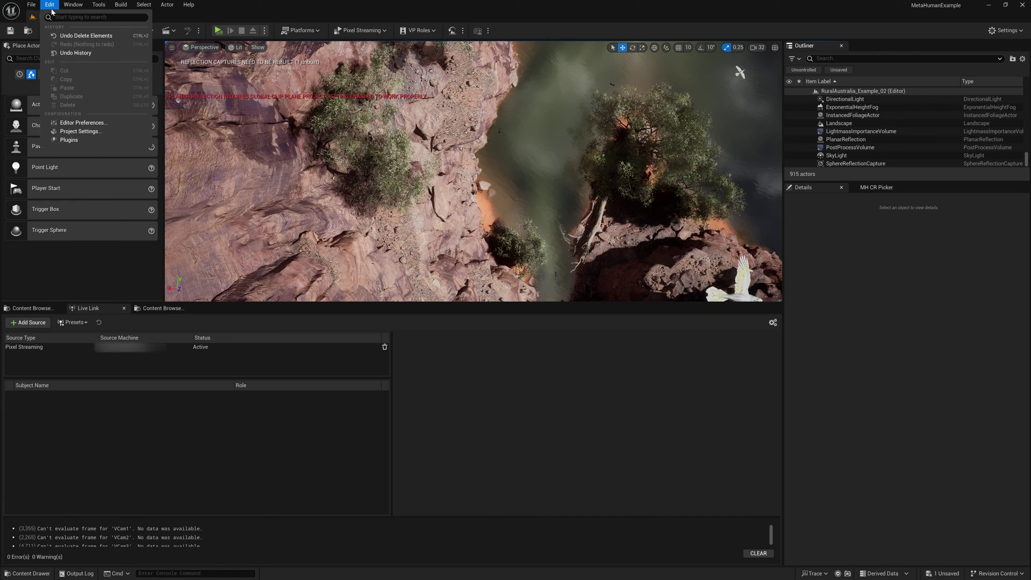
click(81, 140)
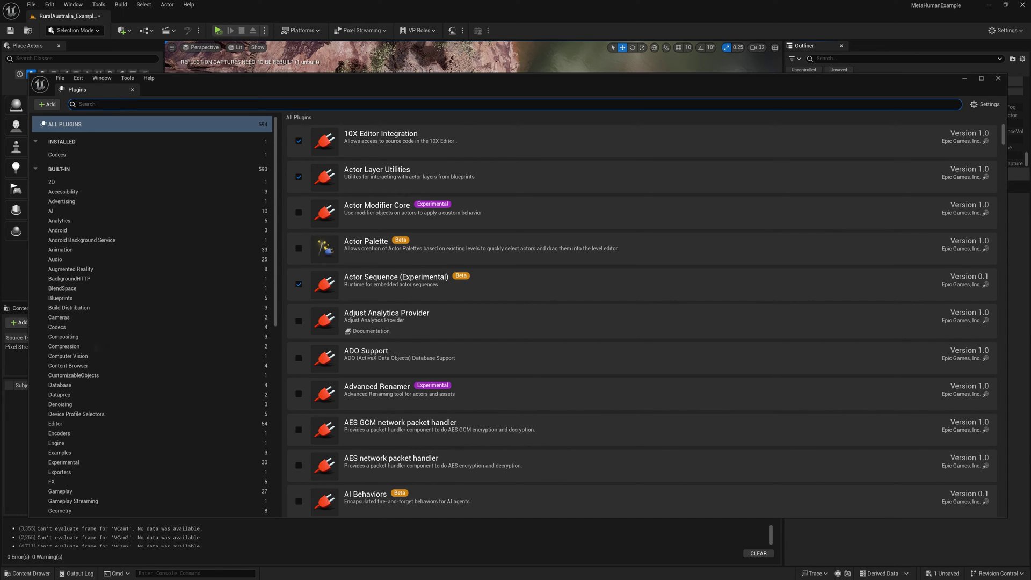
text(virtual camera)
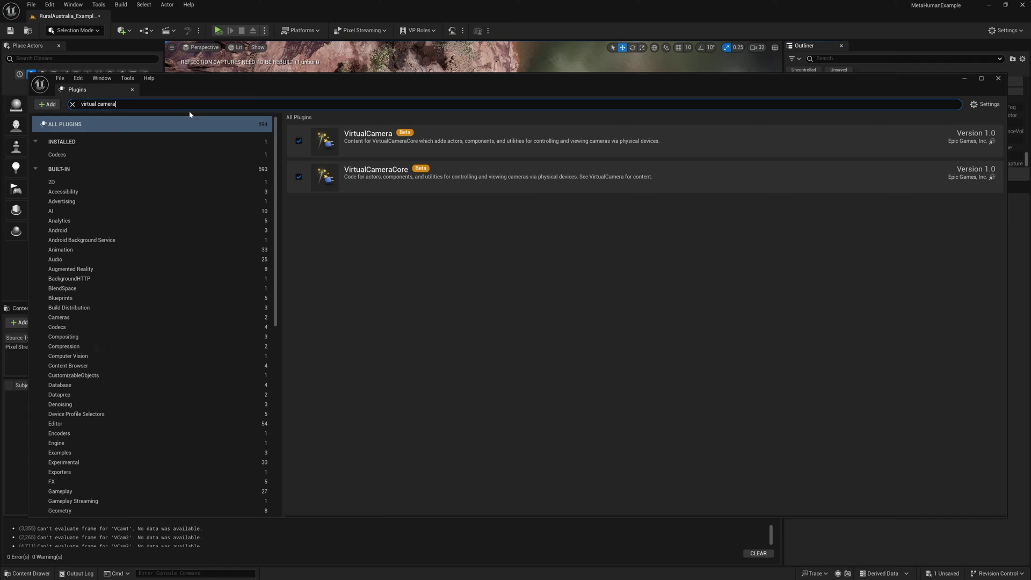
key(ctrl+a)
text(live)
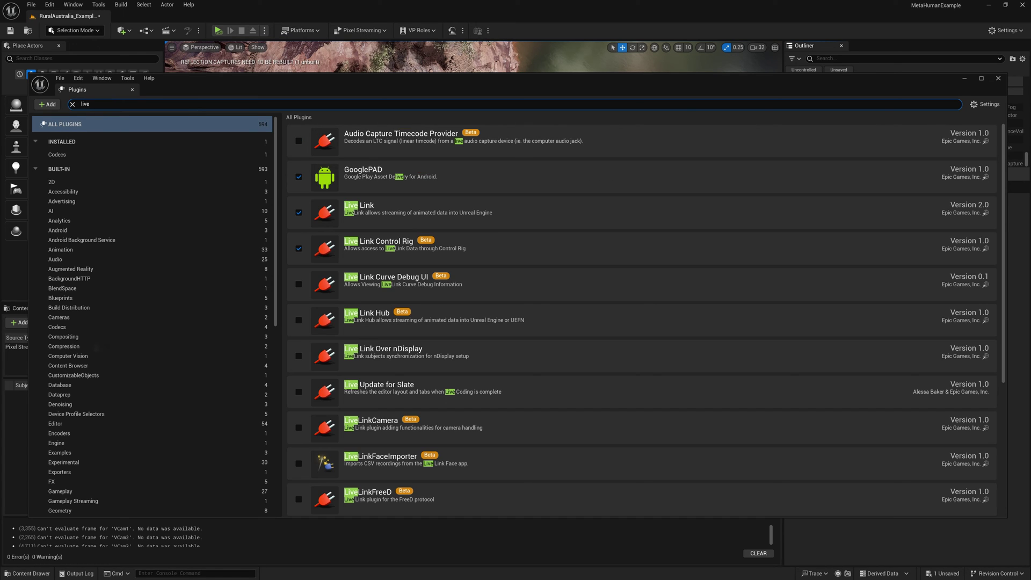
text( link)
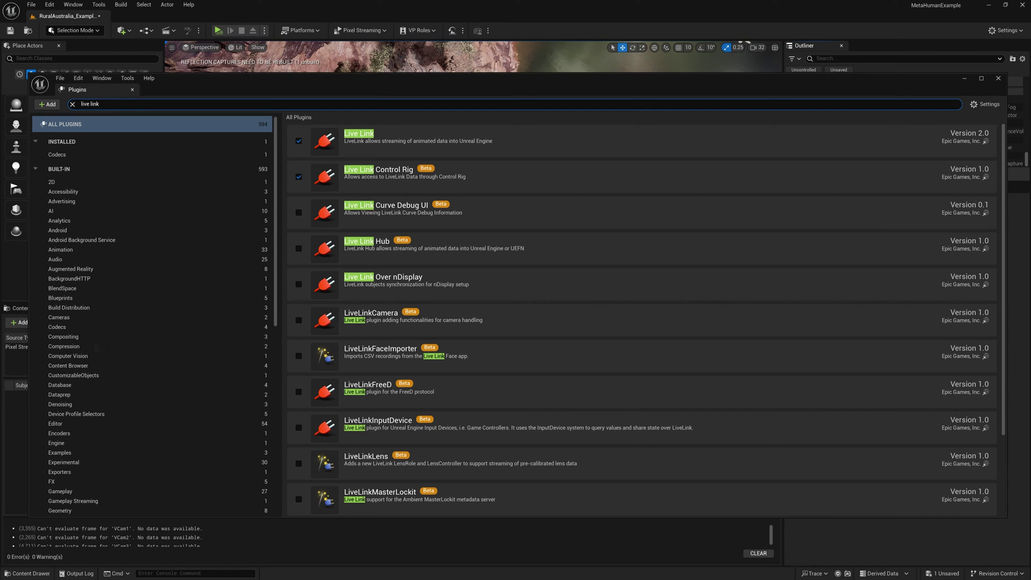
key(ctrl+a)
text(pixel str)
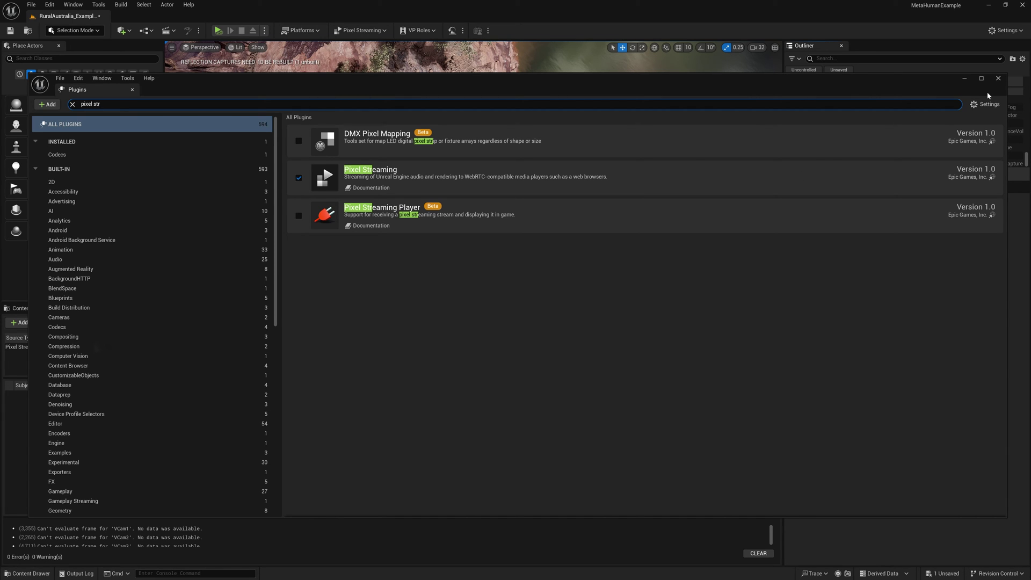
click(999, 77)
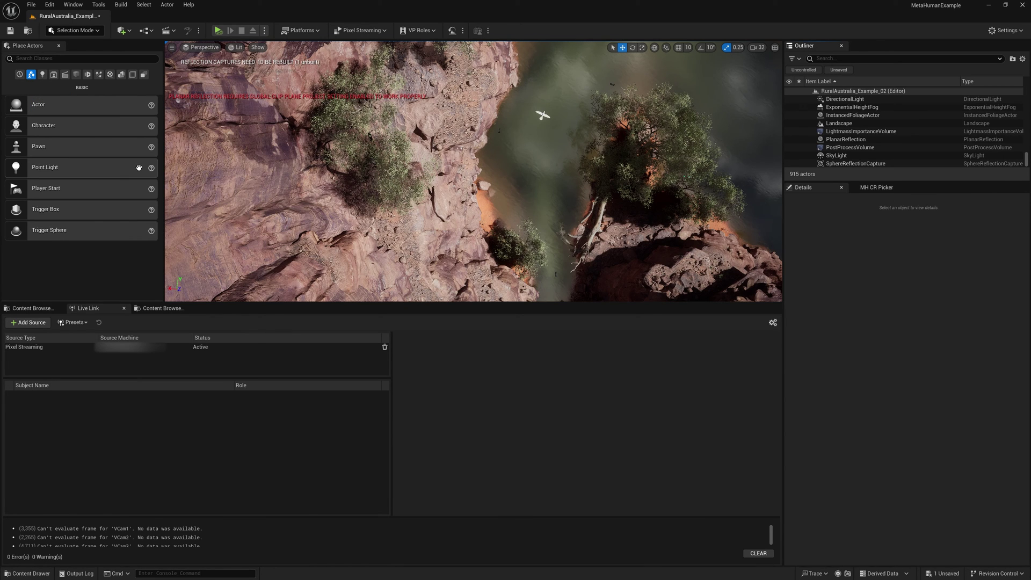
Add a VCam Actor to the RuralAustralia level and select its VCam Component.
click(121, 31)
mouse_move(146, 116)
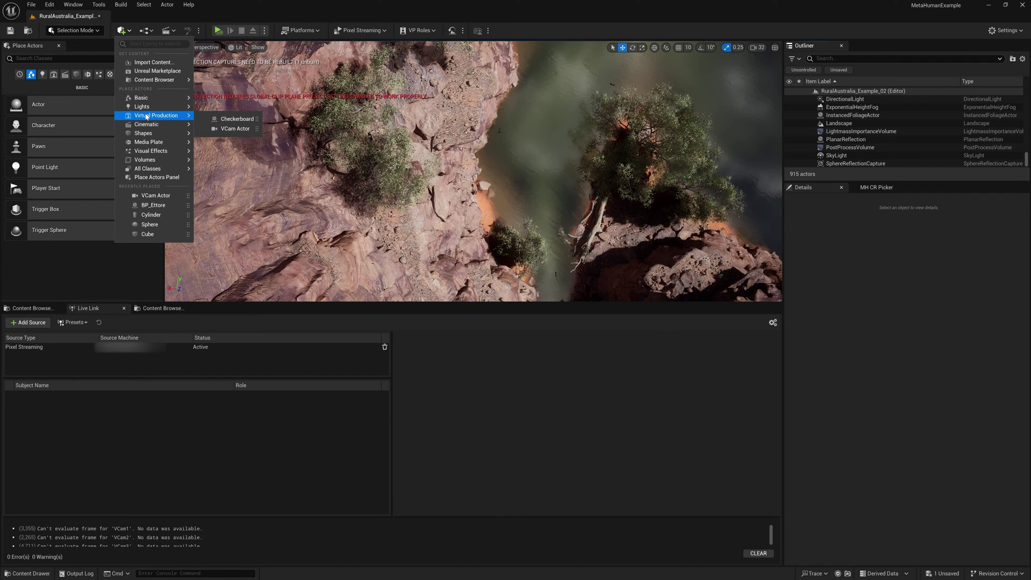
click(237, 128)
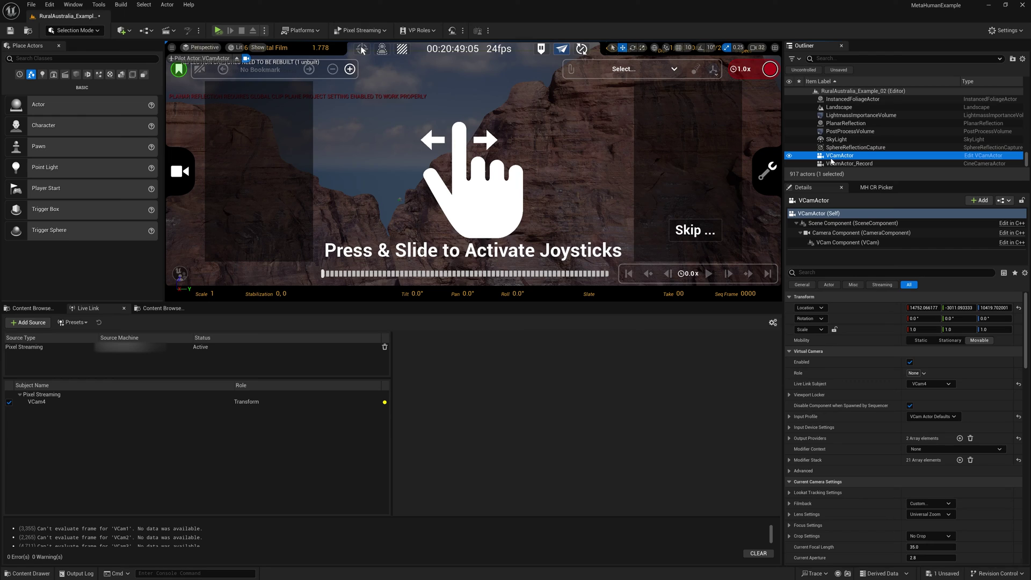
click(828, 245)
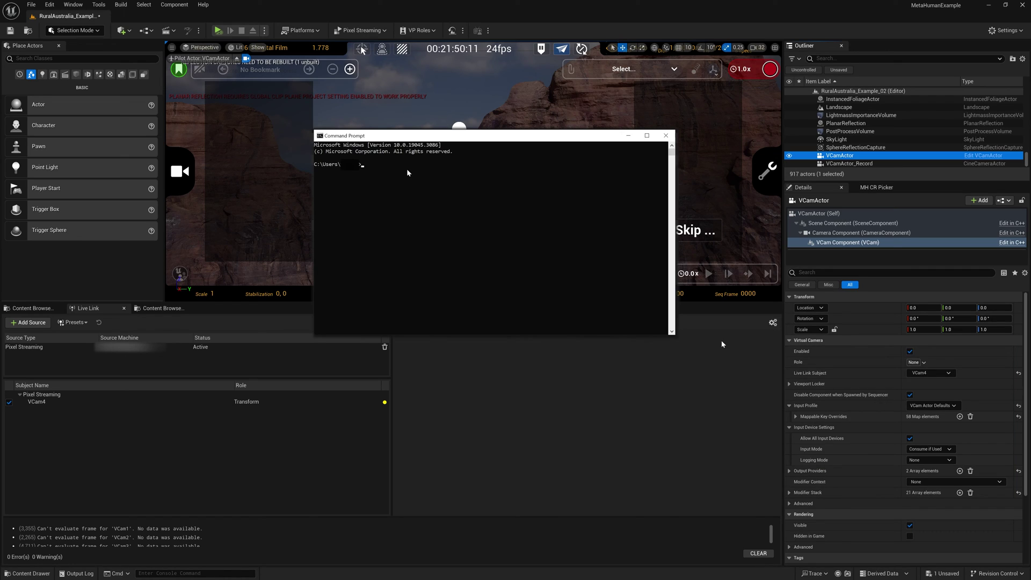
Run ipconfig in Command Prompt to look up the computer's IPv4 address, and return to Unreal Editor.
text(ipconfig)
key(Return)
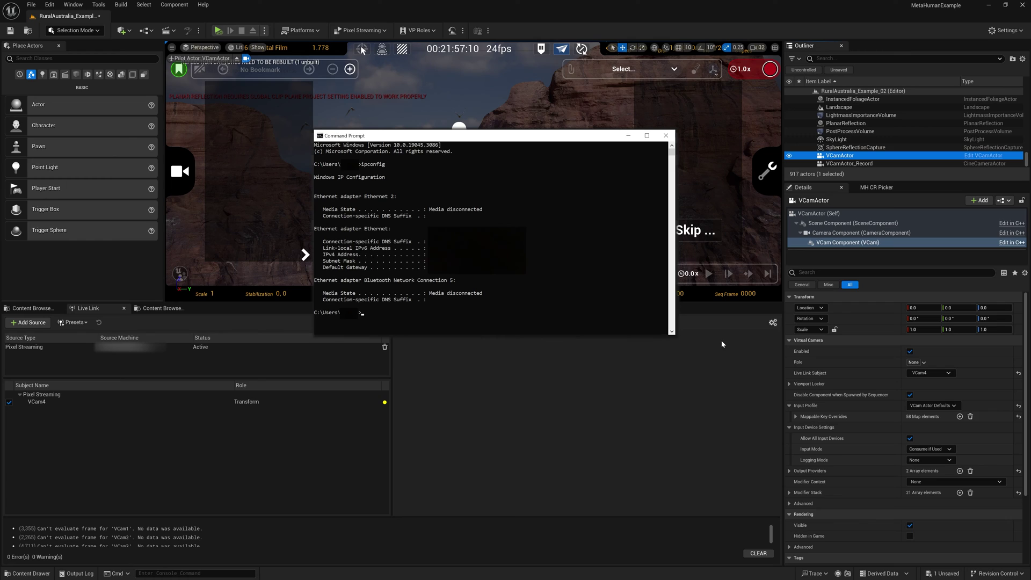
drag(427, 255, 315, 256)
click(491, 163)
click(722, 343)
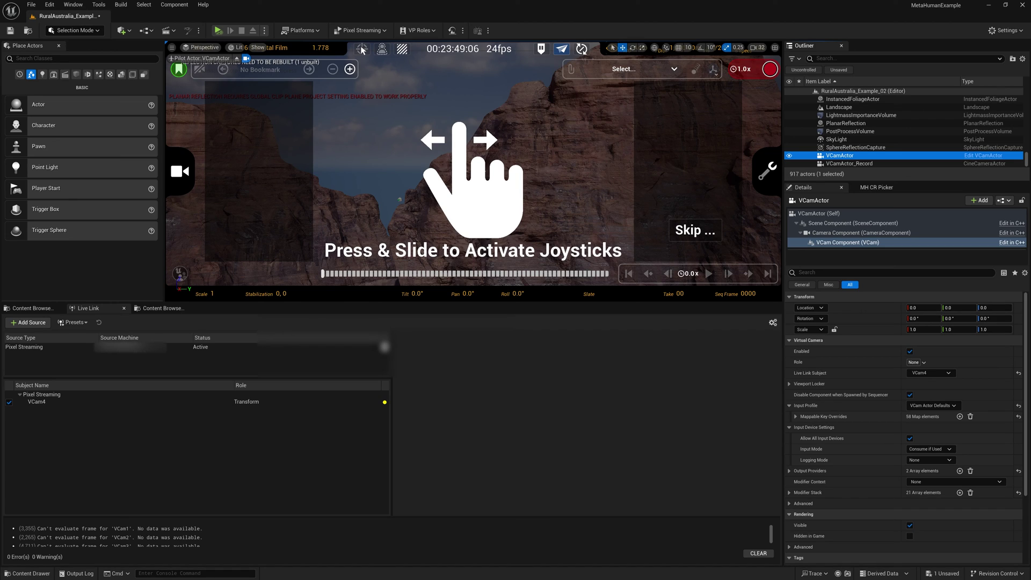
Switch to Windows Defender Firewall, open its advanced settings and find the Epic Games Launcher rule among the inbound rules.
key(alt+Tab)
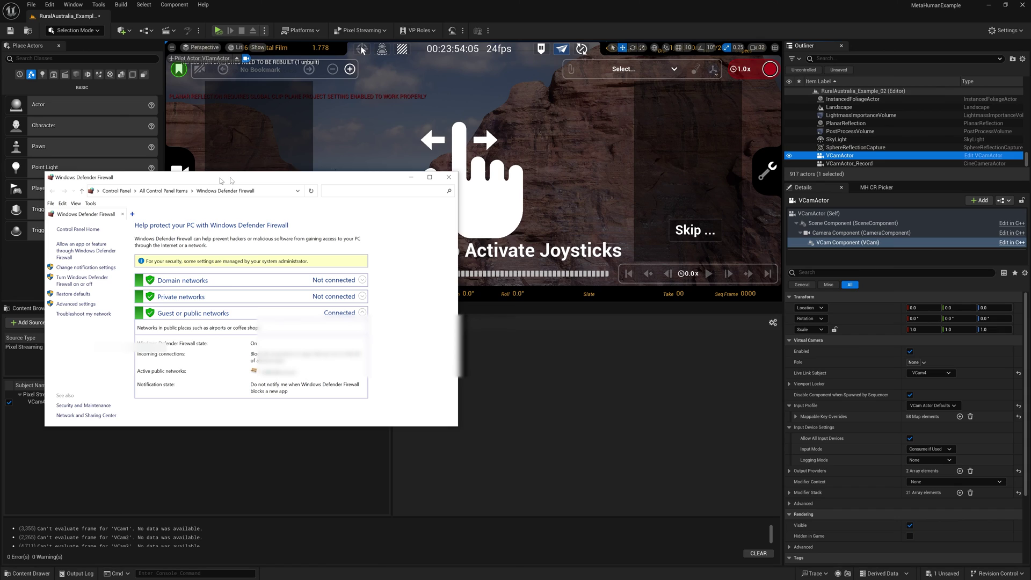
drag(220, 180, 320, 129)
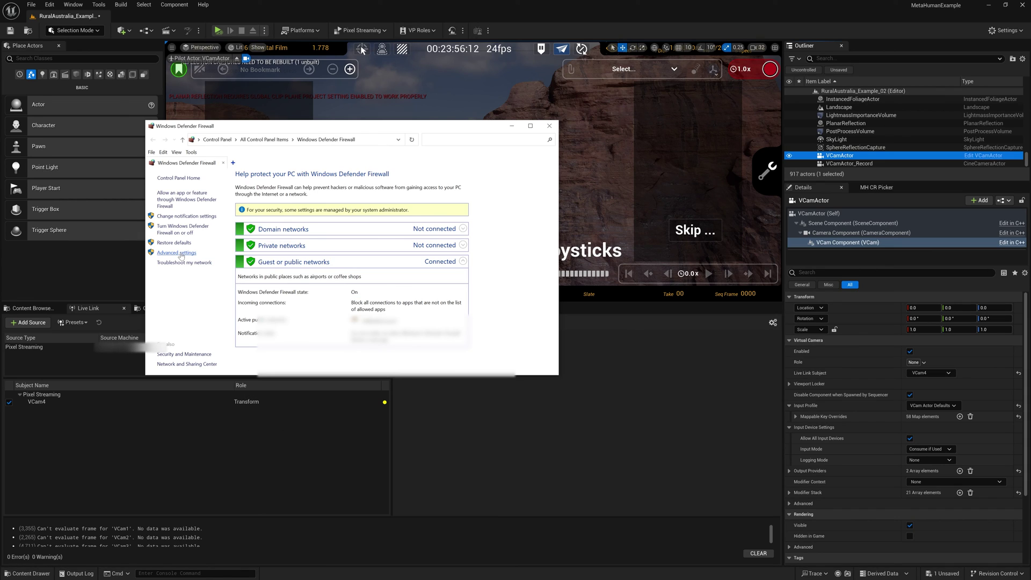
click(177, 253)
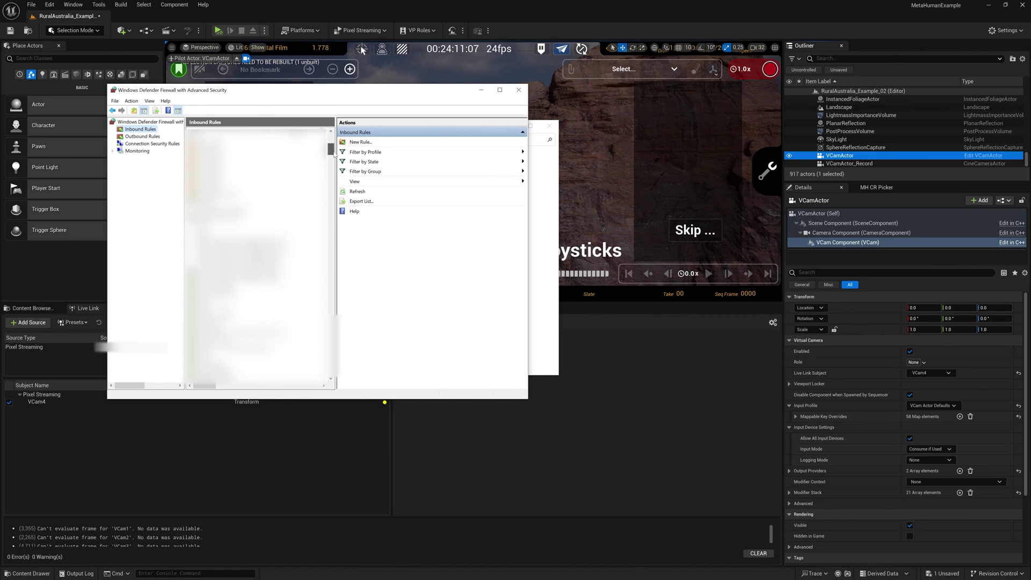
scroll(258, 253, up, 3)
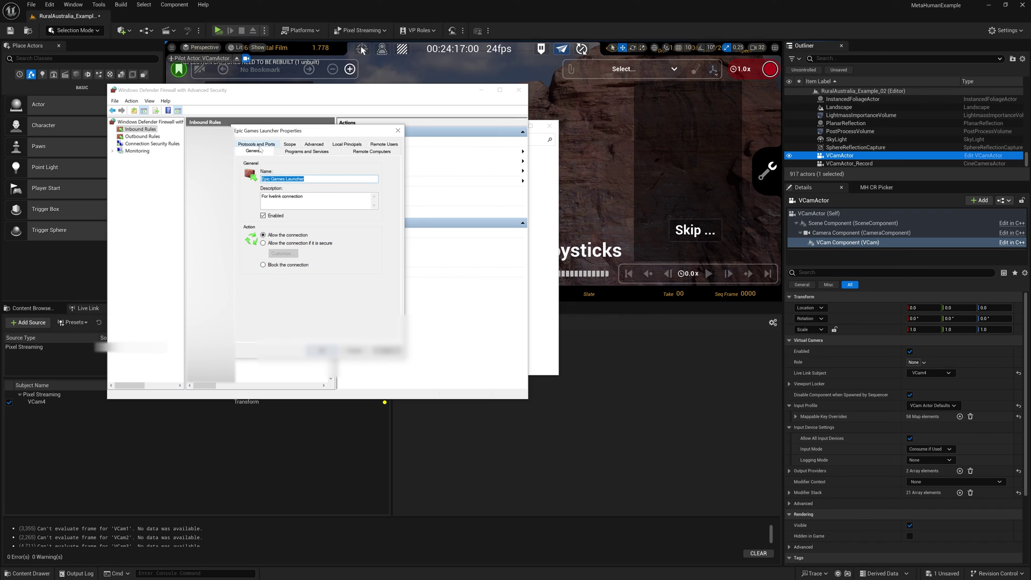
Set the Epic Games Launcher rule's protocol type to UDP and reopen the protocol choices.
click(260, 146)
click(343, 174)
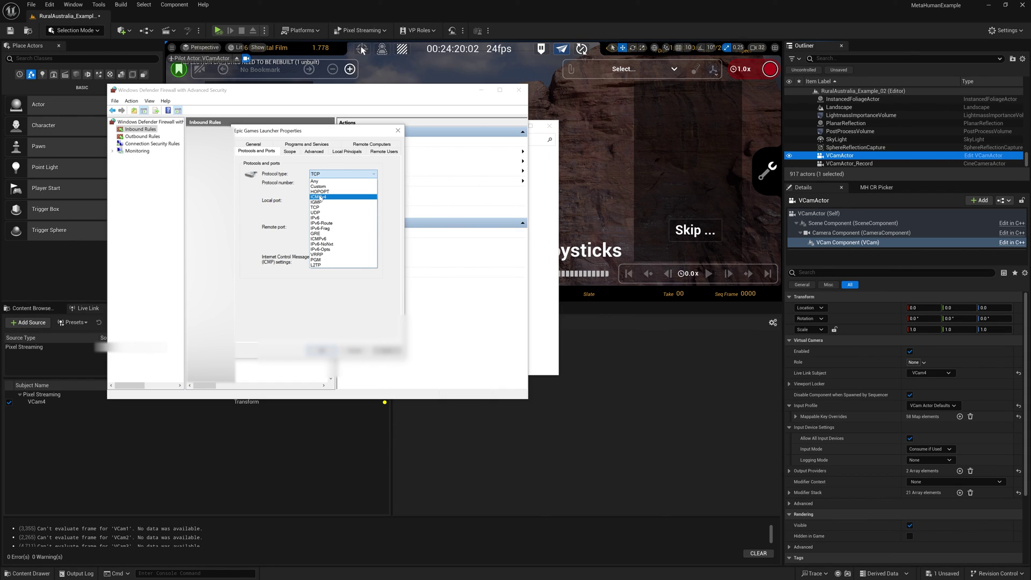
click(317, 213)
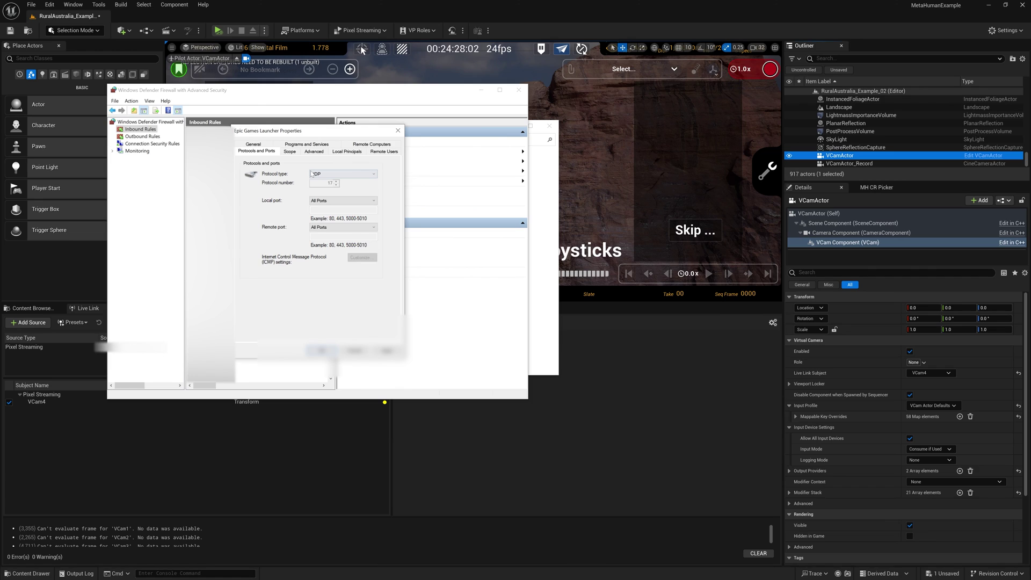
click(312, 175)
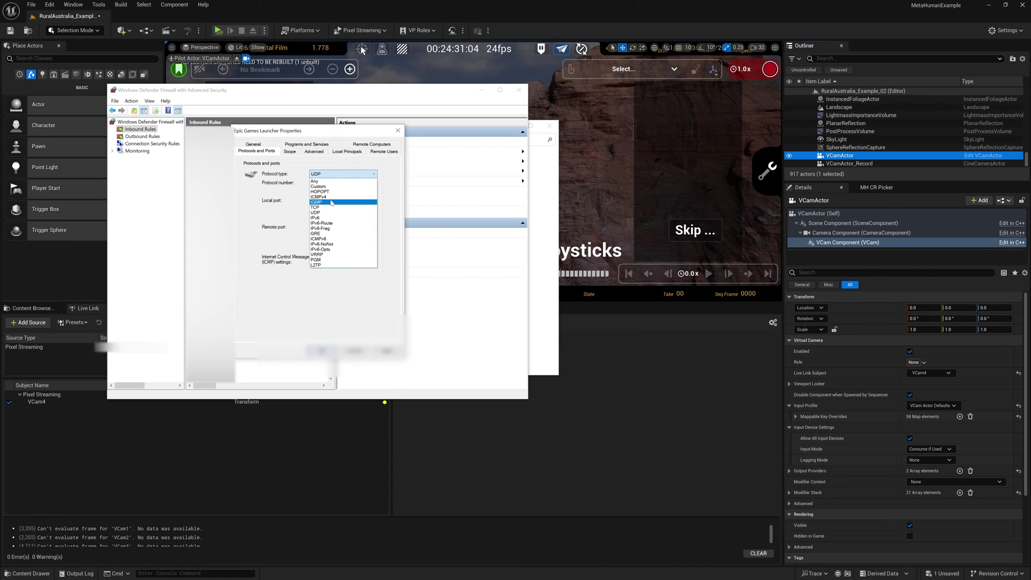